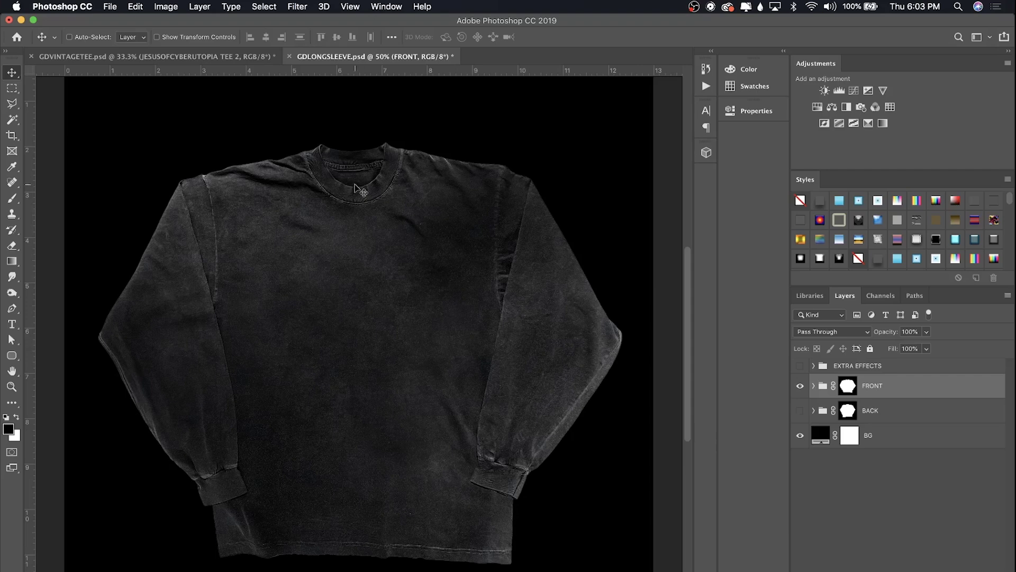
Step: Hide the BACK view so only the FRONT view of the shirt stays visible
{"action": "left_click", "coordinate": [799, 386]}
{"action": "left_click", "coordinate": [800, 387]}
{"action": "left_click", "coordinate": [800, 386]}
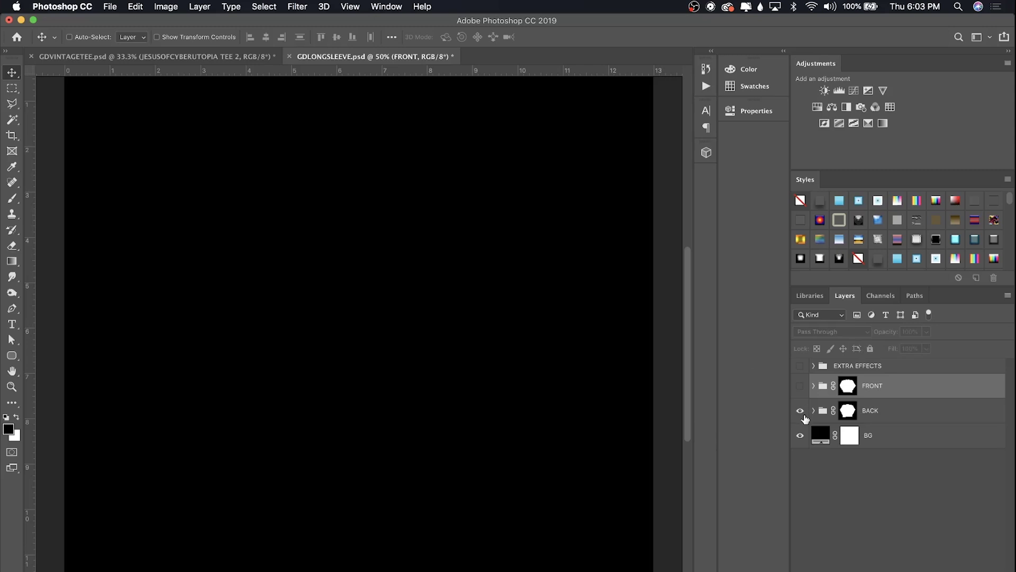
{"action": "left_click", "coordinate": [802, 413]}
{"action": "left_click", "coordinate": [803, 387]}
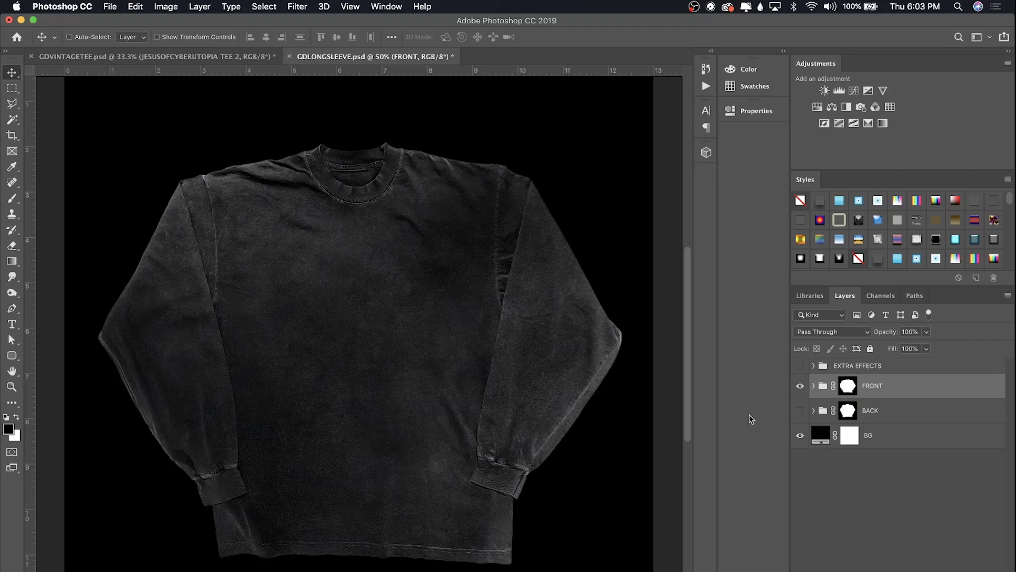
Step: Expand the FRONT group and step through ADDED REALISM, SHADOWS, DESIGN GOES IN HERE and GARMENT DYE
{"action": "left_click", "coordinate": [813, 387]}
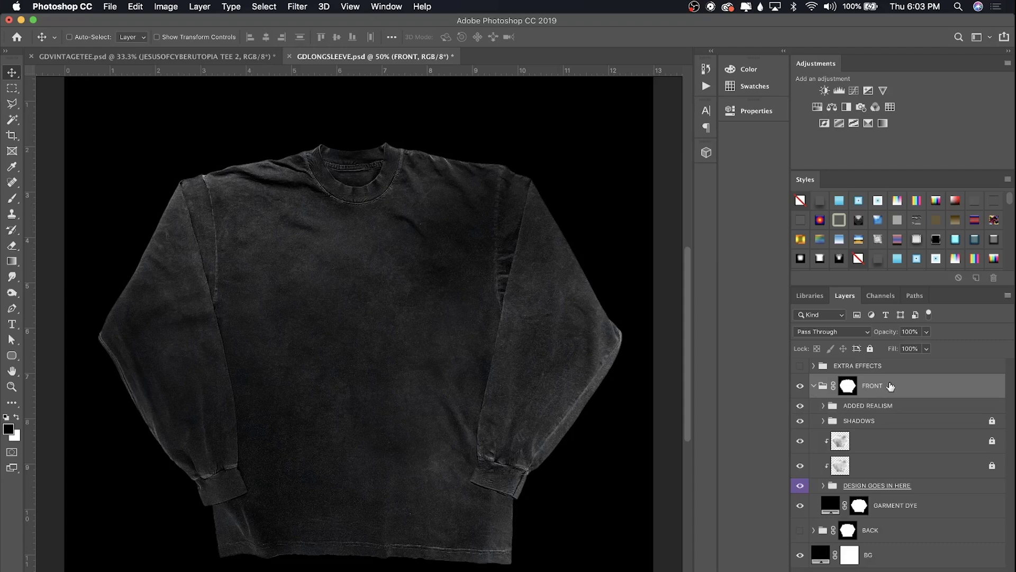
{"action": "left_click", "coordinate": [882, 406]}
{"action": "left_click", "coordinate": [884, 421]}
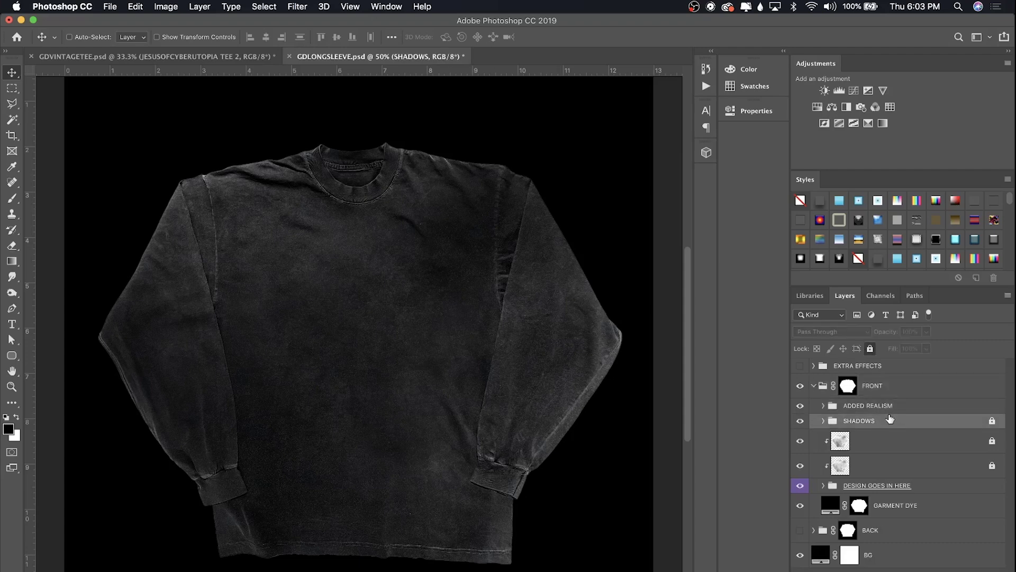
{"action": "left_click", "coordinate": [885, 406]}
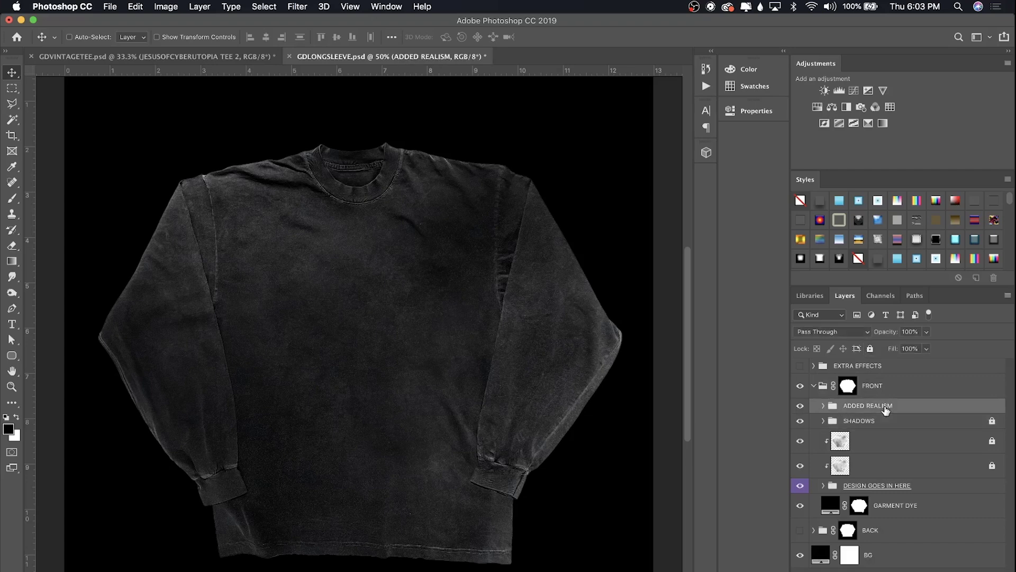
{"action": "left_click", "coordinate": [882, 421]}
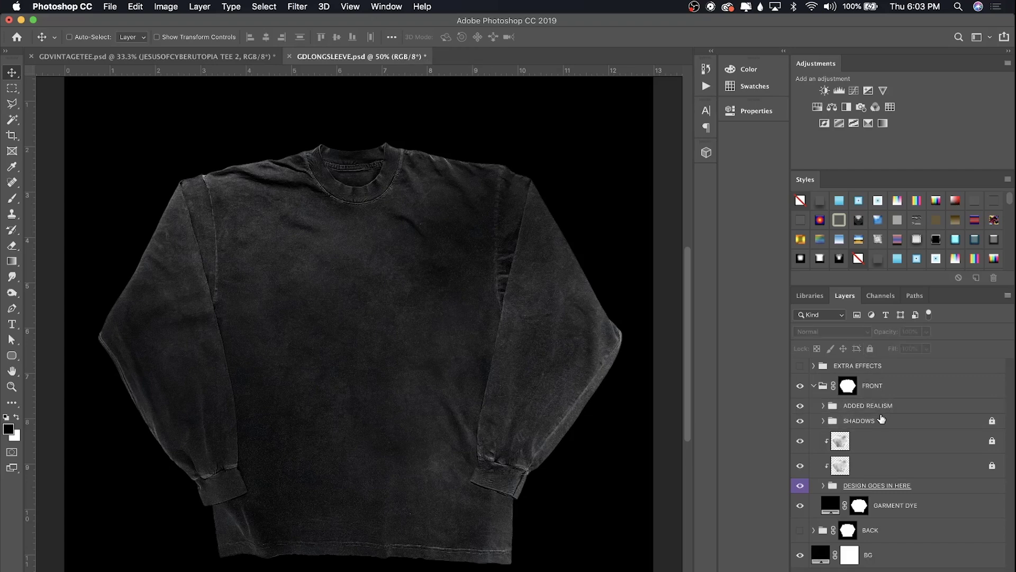
{"action": "left_click", "coordinate": [866, 444]}
{"action": "left_click", "coordinate": [861, 484]}
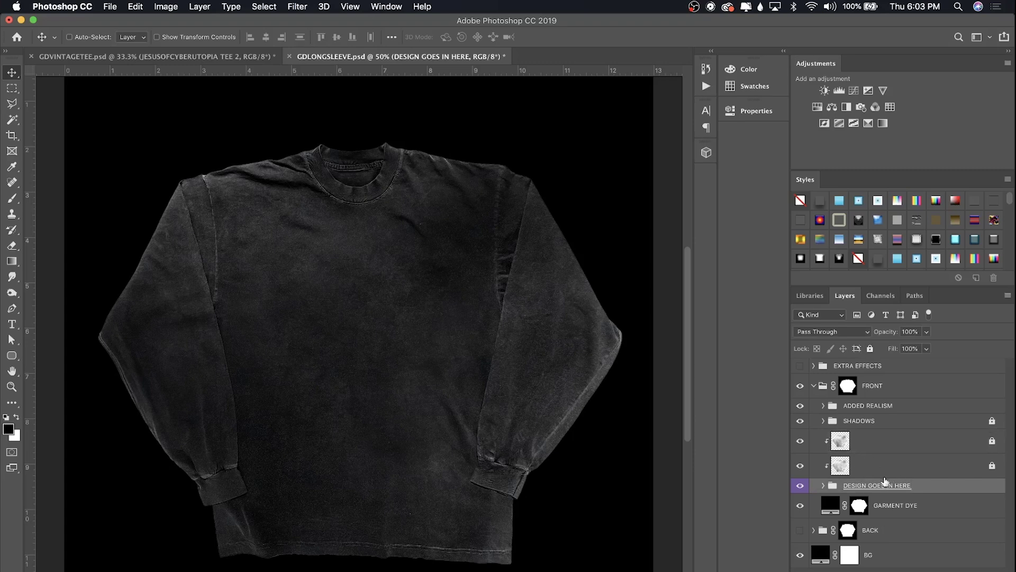
{"action": "left_click", "coordinate": [892, 506]}
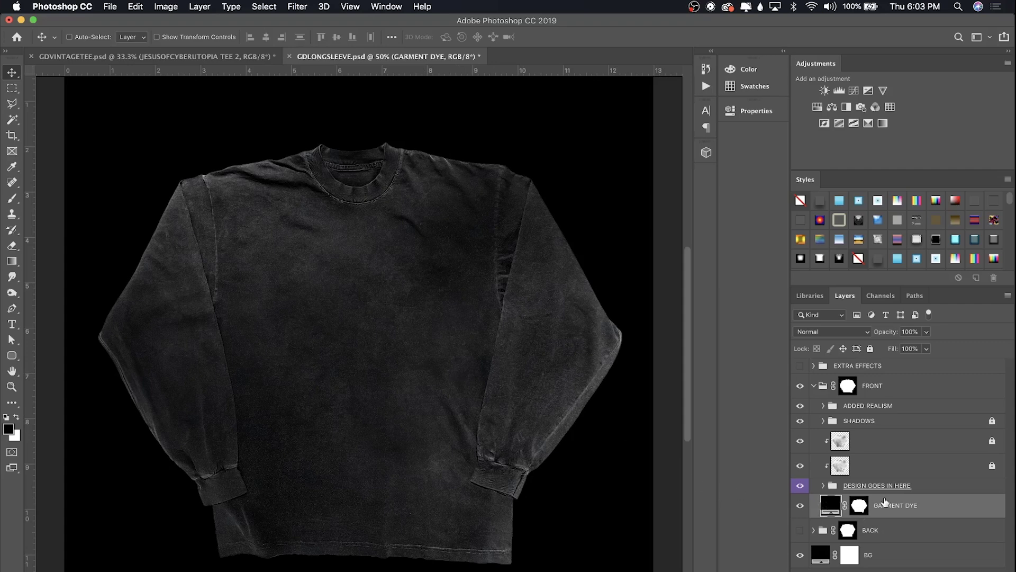
{"action": "left_click", "coordinate": [862, 412]}
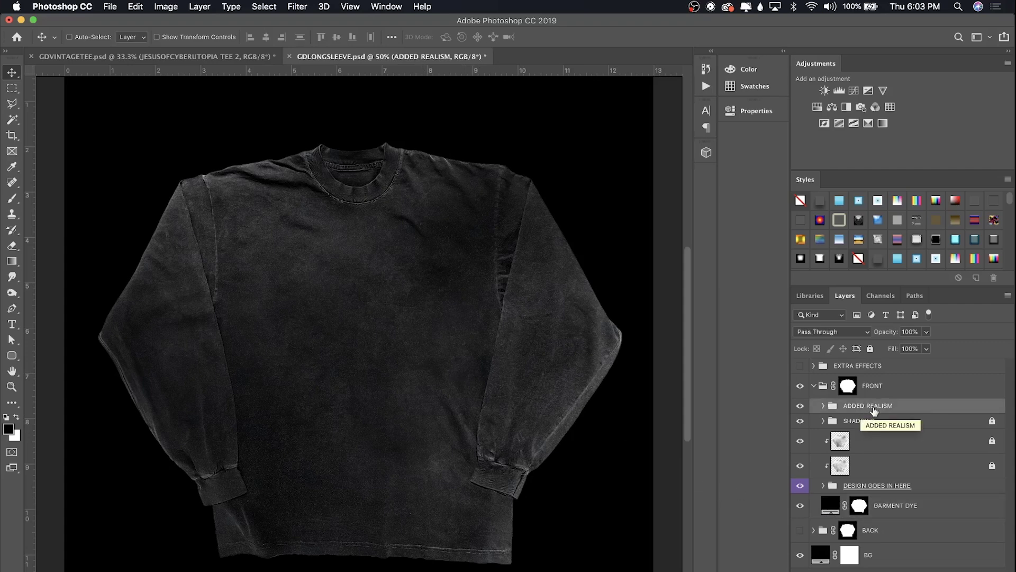
{"action": "left_click", "coordinate": [868, 421]}
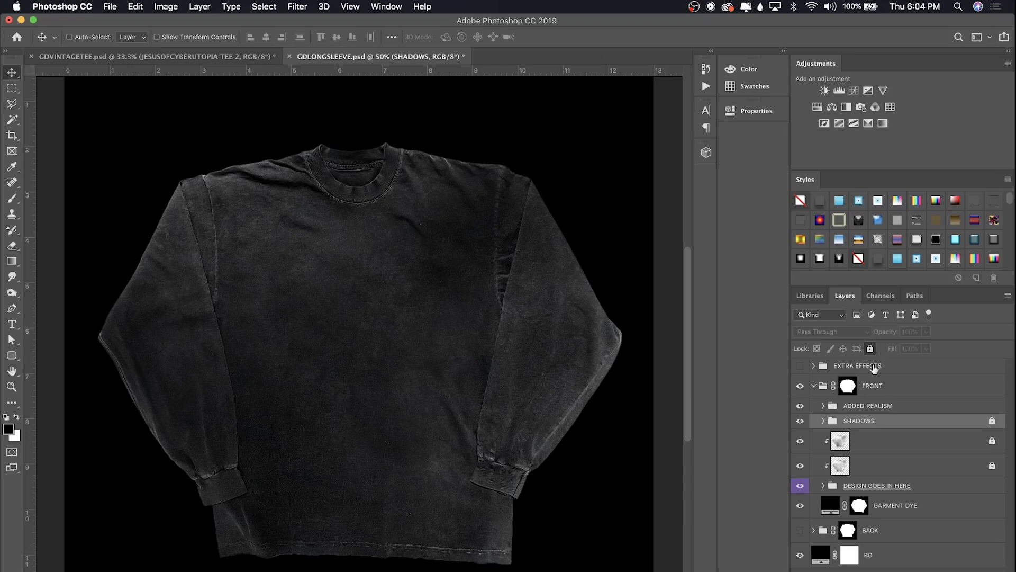
Step: Peek inside SHADOWS, then select both clipped texture layers, DESIGN GOES IN HERE and GARMENT DYE
{"action": "left_click", "coordinate": [823, 421]}
{"action": "left_click", "coordinate": [921, 446]}
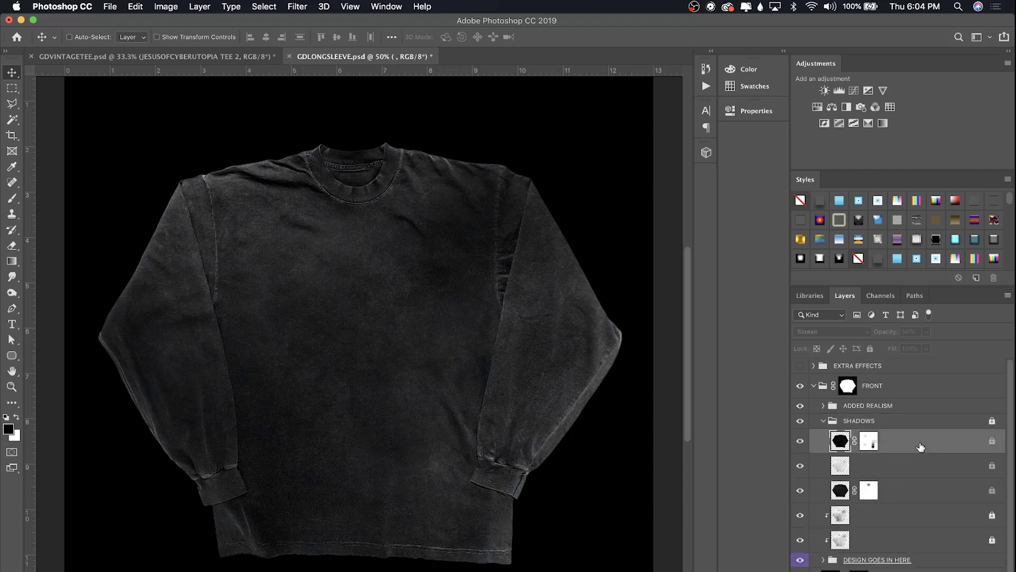
{"action": "left_click", "coordinate": [823, 421]}
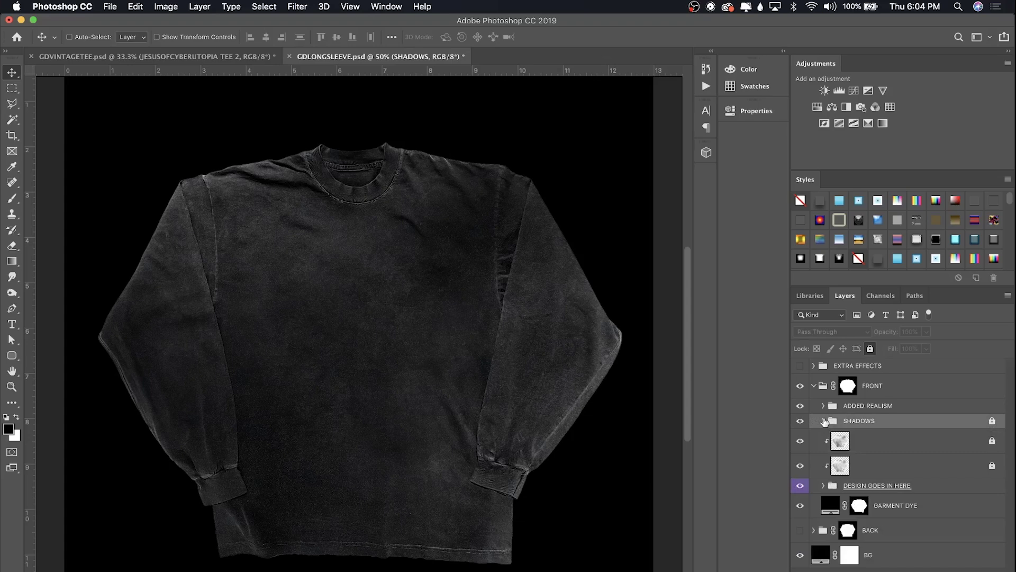
{"action": "left_click", "coordinate": [880, 441]}
{"action": "left_click", "coordinate": [868, 422]}
{"action": "left_click", "coordinate": [861, 450]}
{"action": "left_click", "coordinate": [888, 465]}
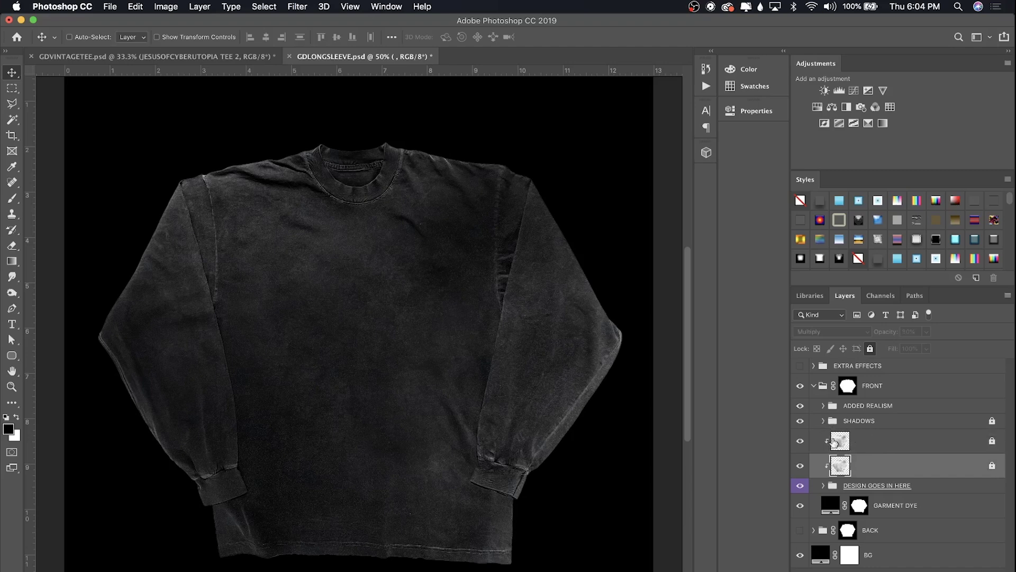
{"action": "left_click", "coordinate": [857, 486]}
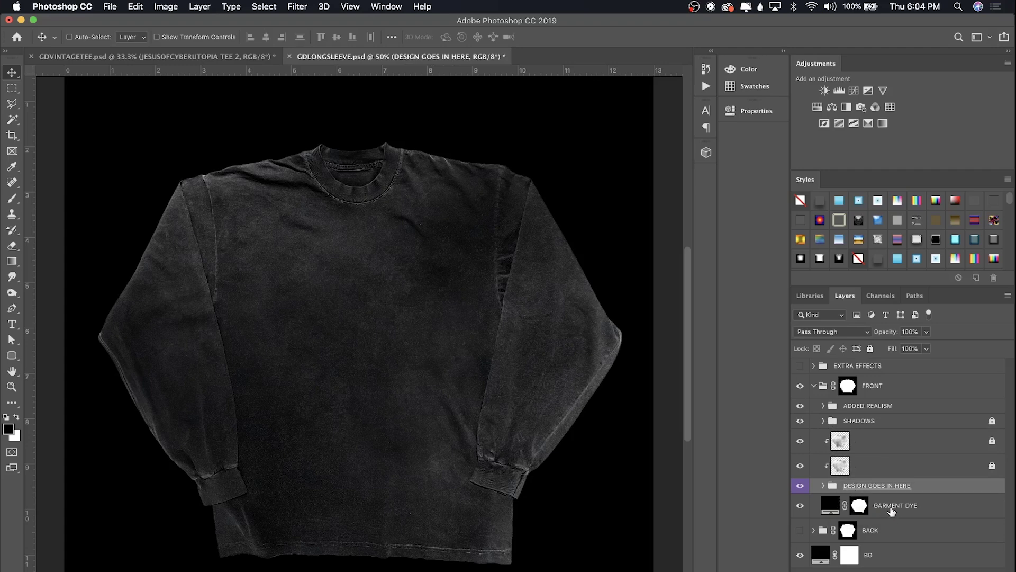
{"action": "left_click", "coordinate": [833, 507]}
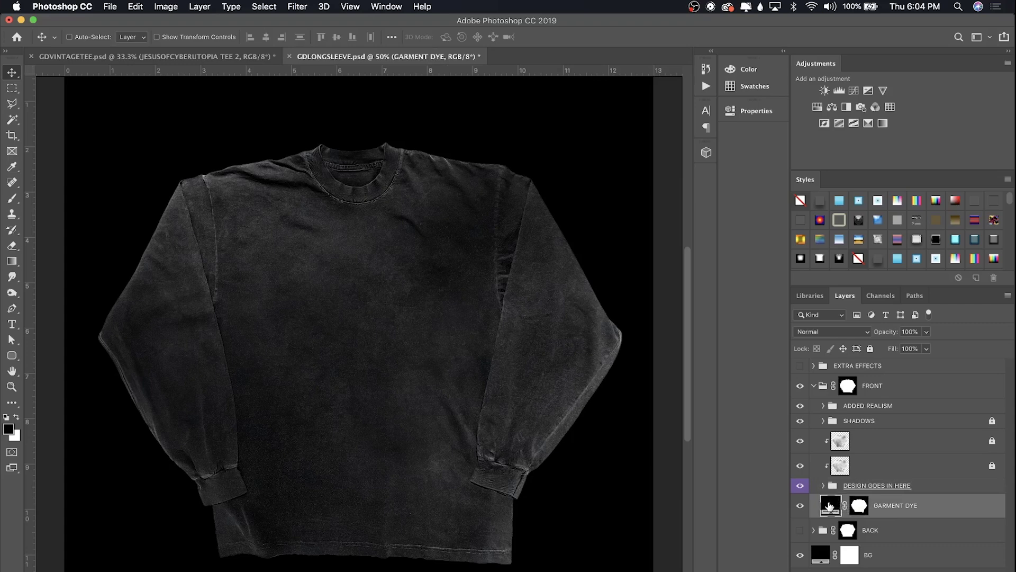
Step: Recolour the GARMENT DYE fill from black to red-orange ff2400
{"action": "double_click", "coordinate": [829, 507]}
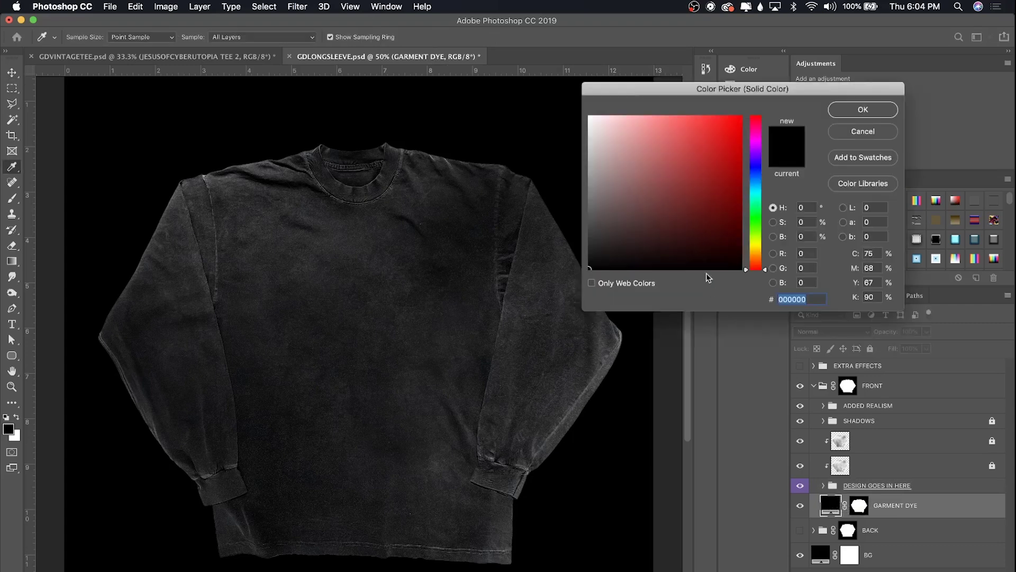
{"action": "left_click_drag", "start_coordinate": [706, 90], "coordinate": [653, 143]}
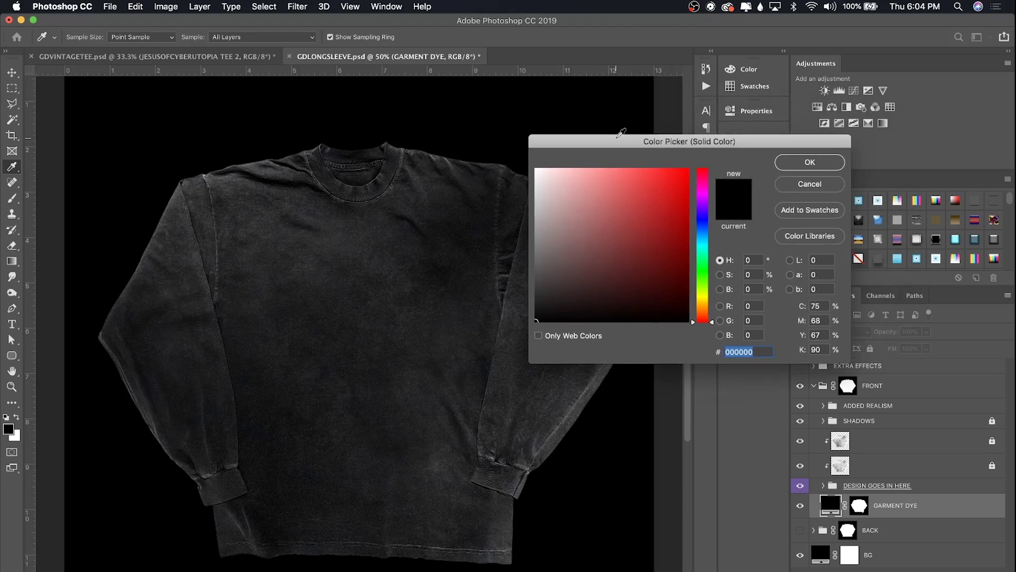
{"action": "left_click_drag", "start_coordinate": [617, 136], "coordinate": [630, 119]}
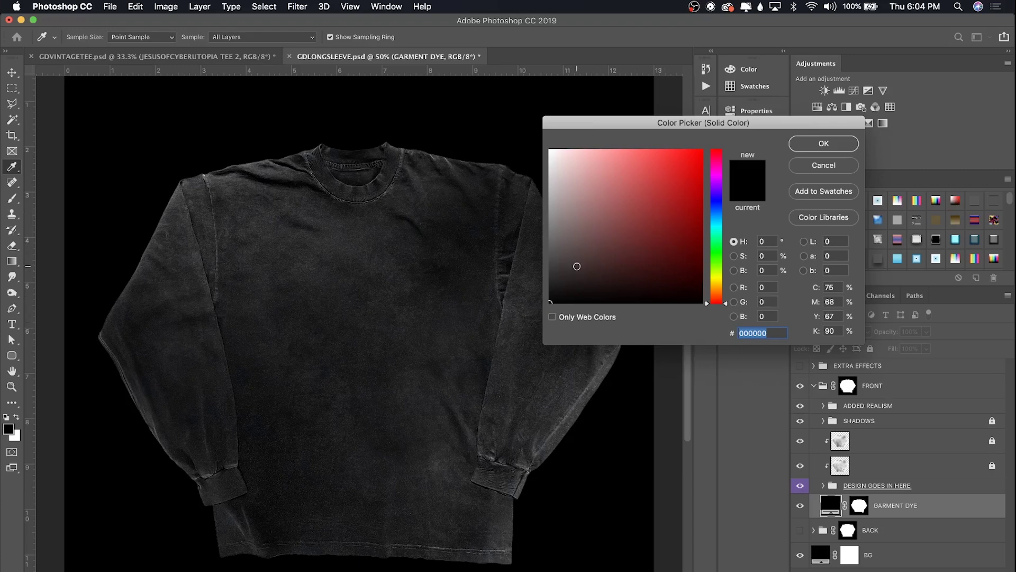
{"action": "mouse_move", "coordinate": [576, 265]}
{"action": "left_mouse_down"}
{"action": "mouse_move", "coordinate": [557, 129]}
{"action": "mouse_move", "coordinate": [706, 126]}
{"action": "left_mouse_up"}
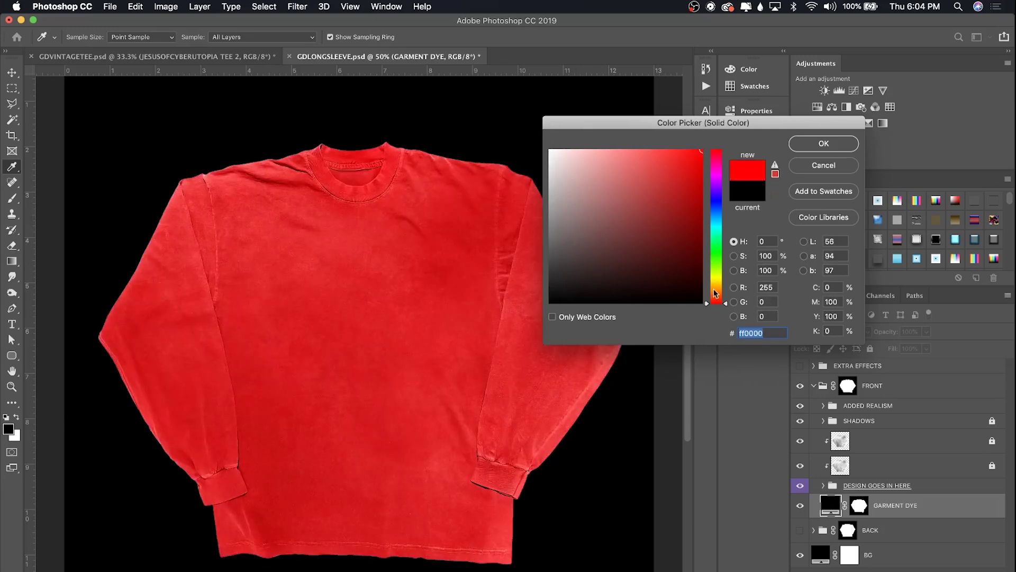
{"action": "mouse_move", "coordinate": [727, 306]}
{"action": "left_mouse_down"}
{"action": "mouse_move", "coordinate": [740, 151]}
{"action": "mouse_move", "coordinate": [737, 167]}
{"action": "left_mouse_up"}
{"action": "left_click_drag", "start_coordinate": [730, 205], "coordinate": [727, 302]}
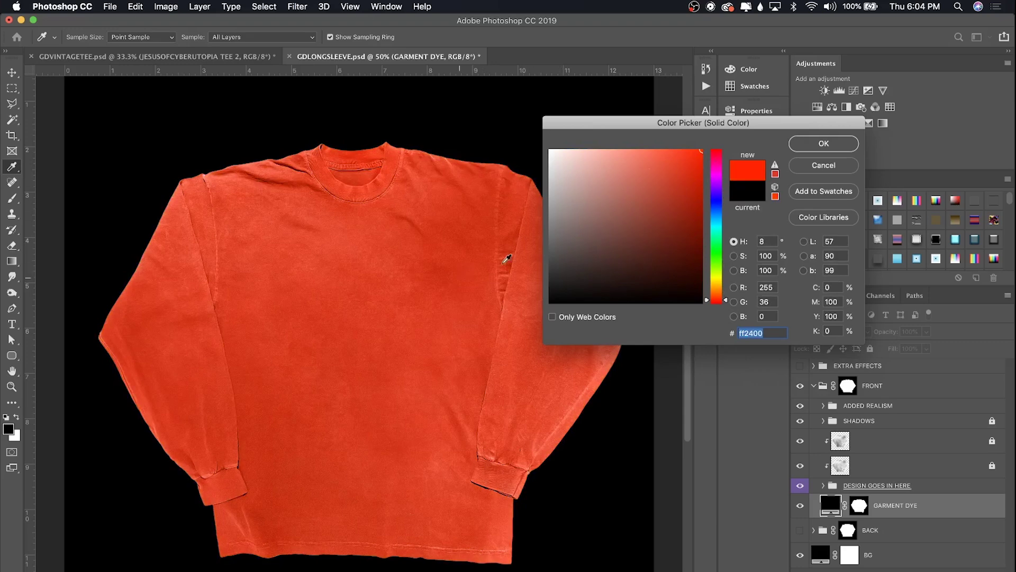
{"action": "left_click", "coordinate": [823, 145]}
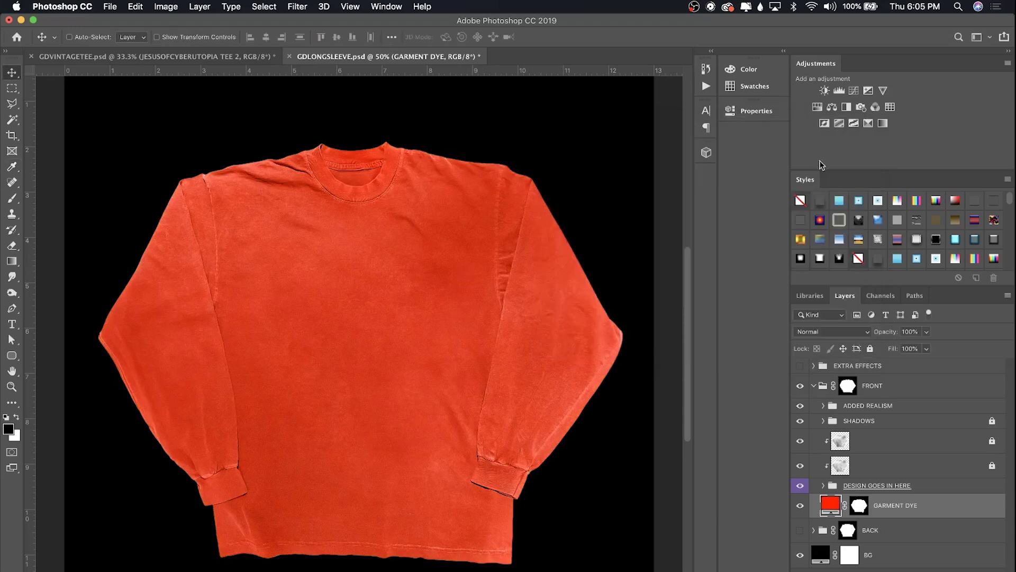
Step: Select Layer 1 inside DESIGN GOES IN HERE > FRONT and open the LONGSLEEVE DZNS folder
{"action": "left_click", "coordinate": [877, 490]}
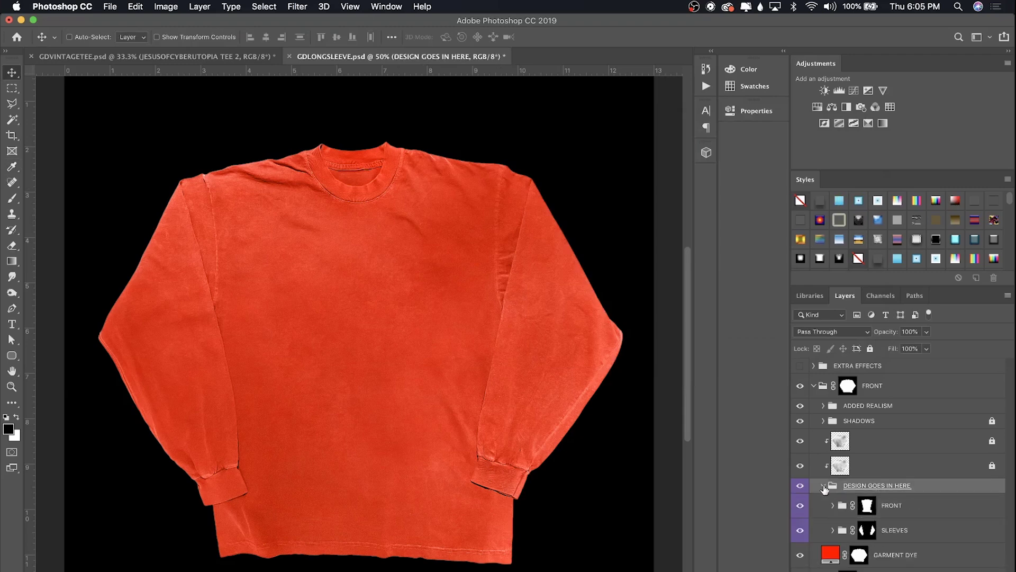
{"action": "left_click", "coordinate": [917, 511]}
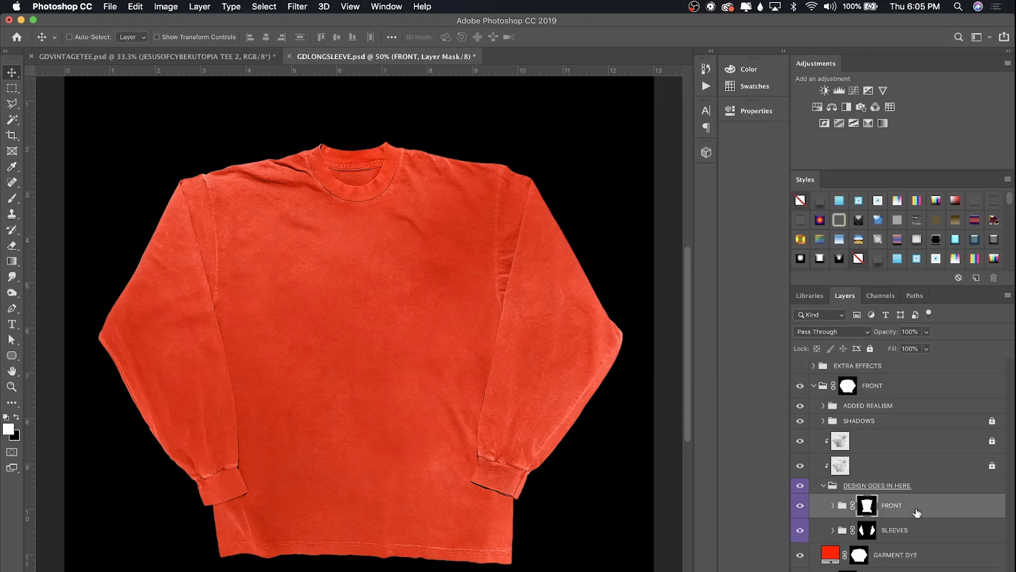
{"action": "left_click", "coordinate": [833, 506]}
{"action": "left_click", "coordinate": [874, 533]}
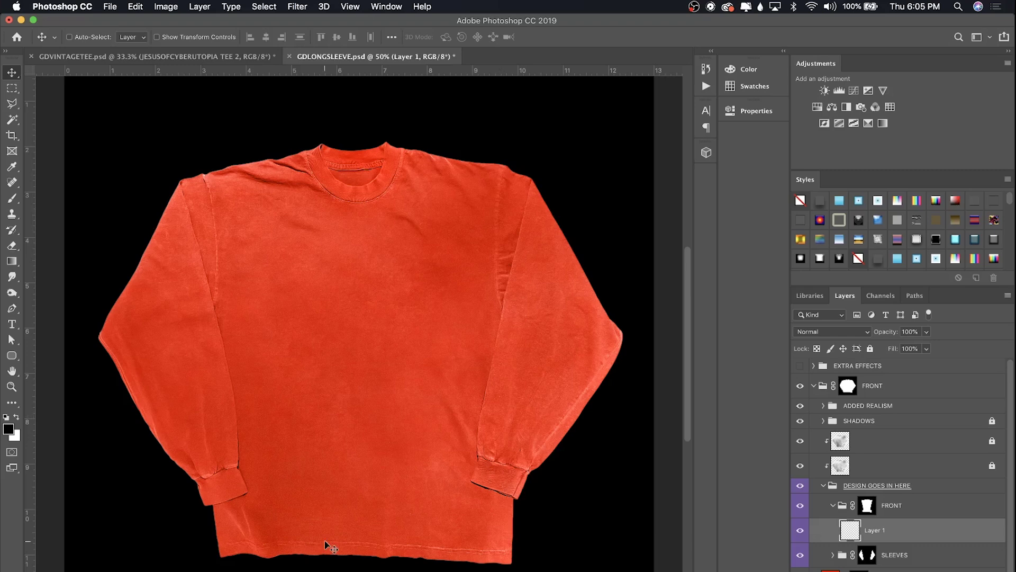
{"action": "left_click", "coordinate": [328, 564]}
{"action": "left_click_drag", "start_coordinate": [352, 103], "coordinate": [489, 90]}
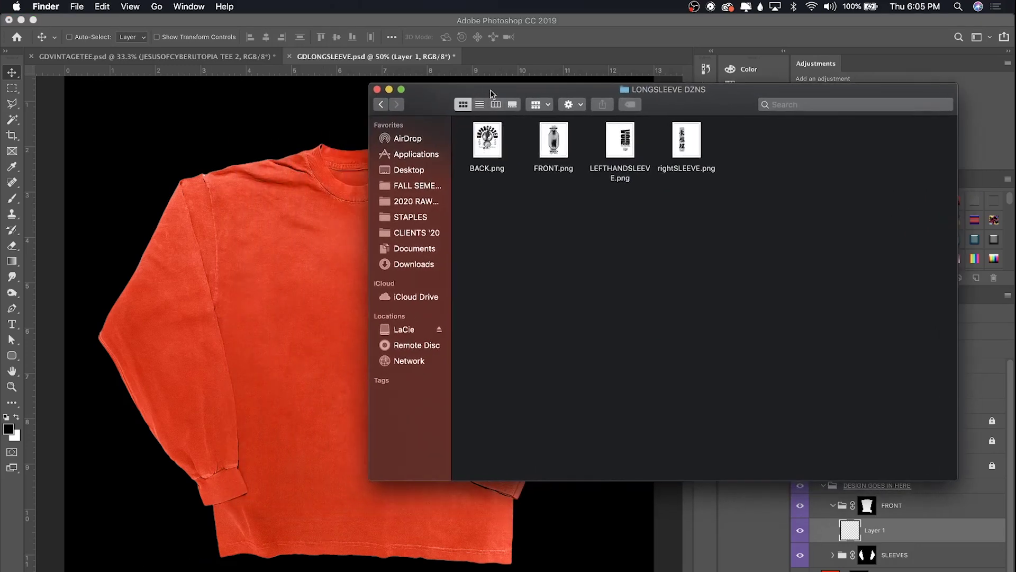
Step: Place BACK.png on the shirt, shrink it to about 47% and position it on the chest
{"action": "left_click_drag", "start_coordinate": [692, 185], "coordinate": [536, 234]}
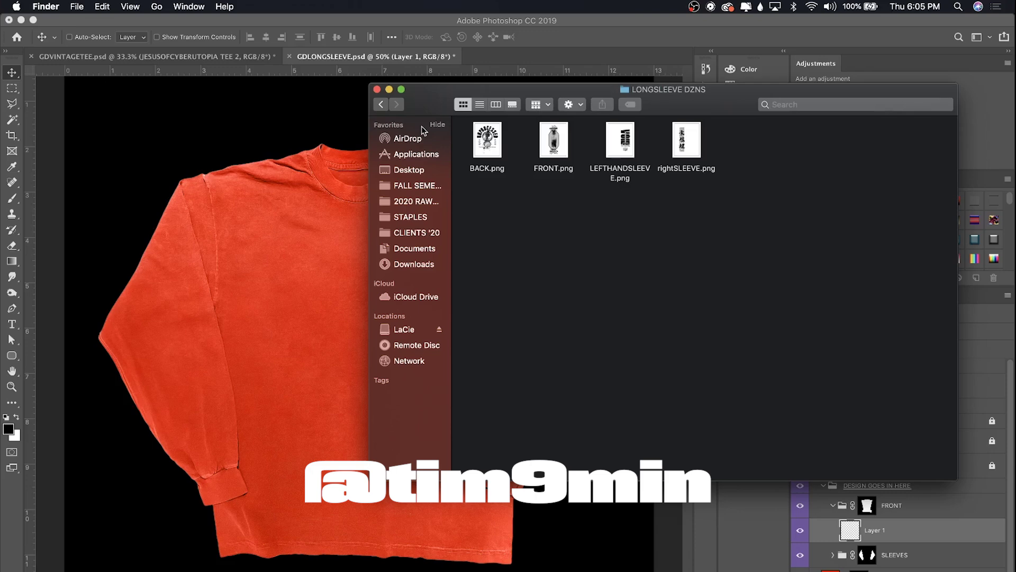
{"action": "left_click_drag", "start_coordinate": [434, 101], "coordinate": [408, 92]}
{"action": "left_click_drag", "start_coordinate": [463, 132], "coordinate": [287, 267]}
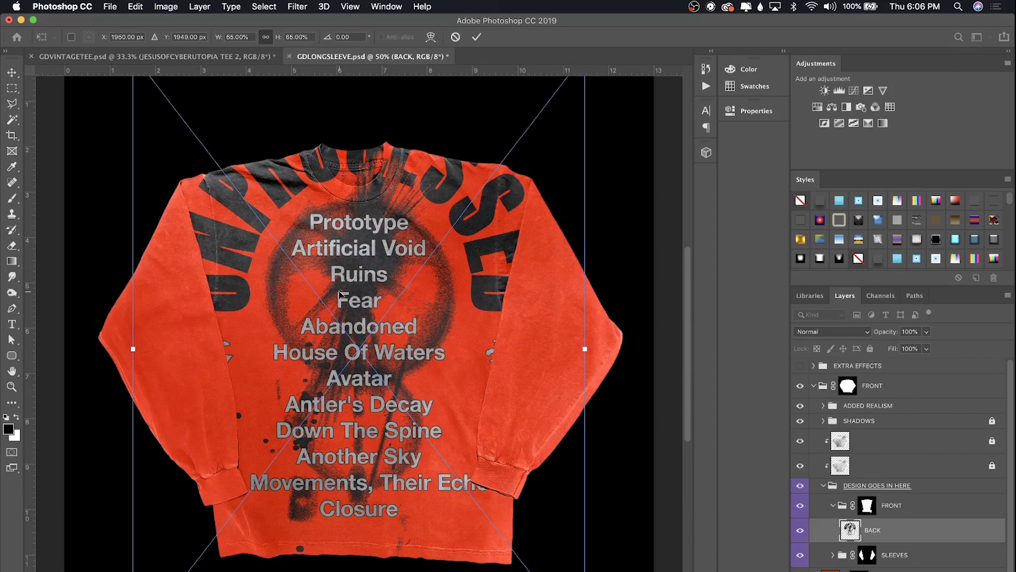
{"action": "key", "text": "super+minus"}
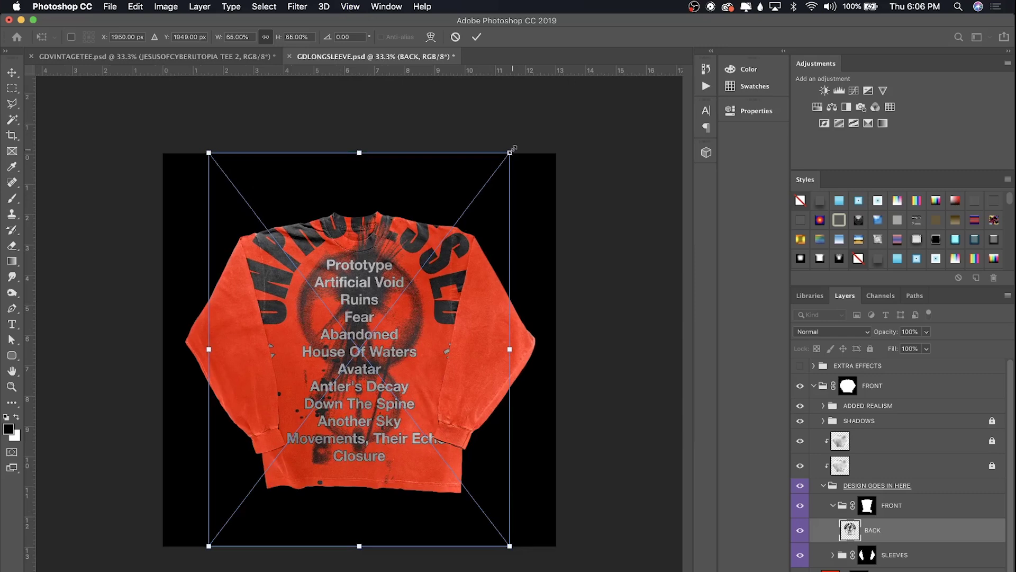
{"action": "left_click_drag", "start_coordinate": [509, 153], "coordinate": [437, 212]}
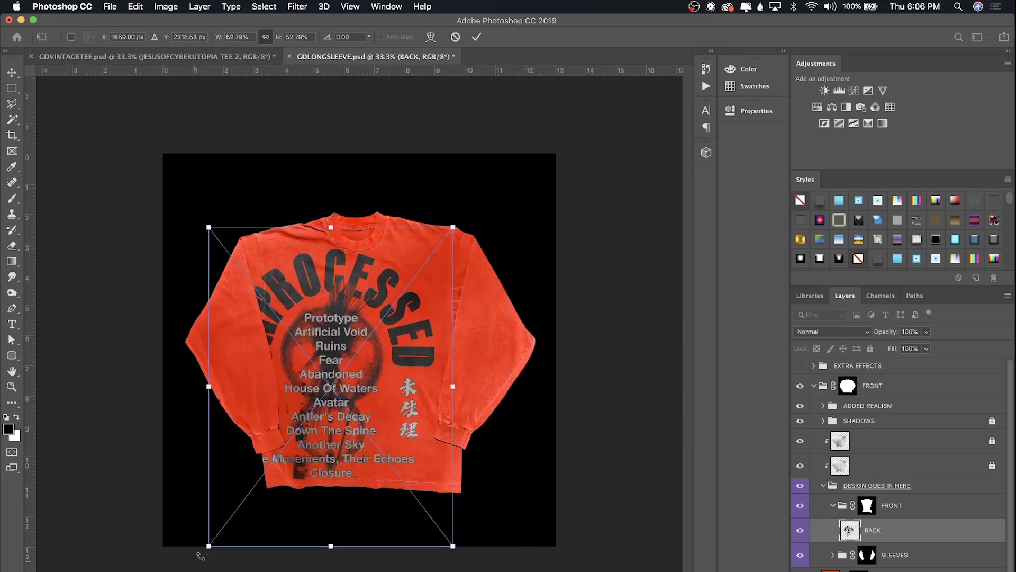
{"action": "left_click_drag", "start_coordinate": [209, 545], "coordinate": [278, 463]}
{"action": "key", "text": "Return"}
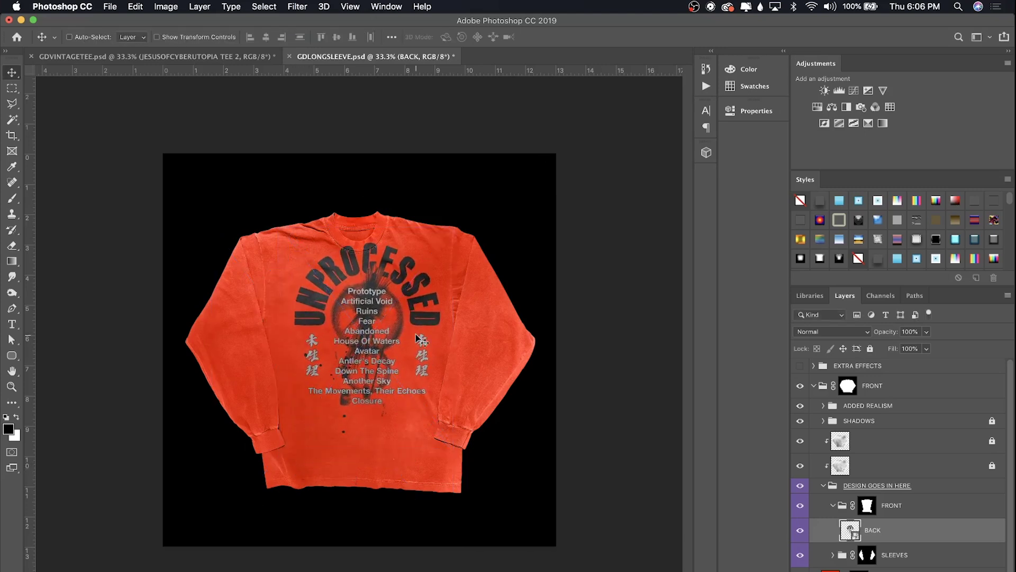
{"action": "left_click_drag", "start_coordinate": [418, 338], "coordinate": [411, 361]}
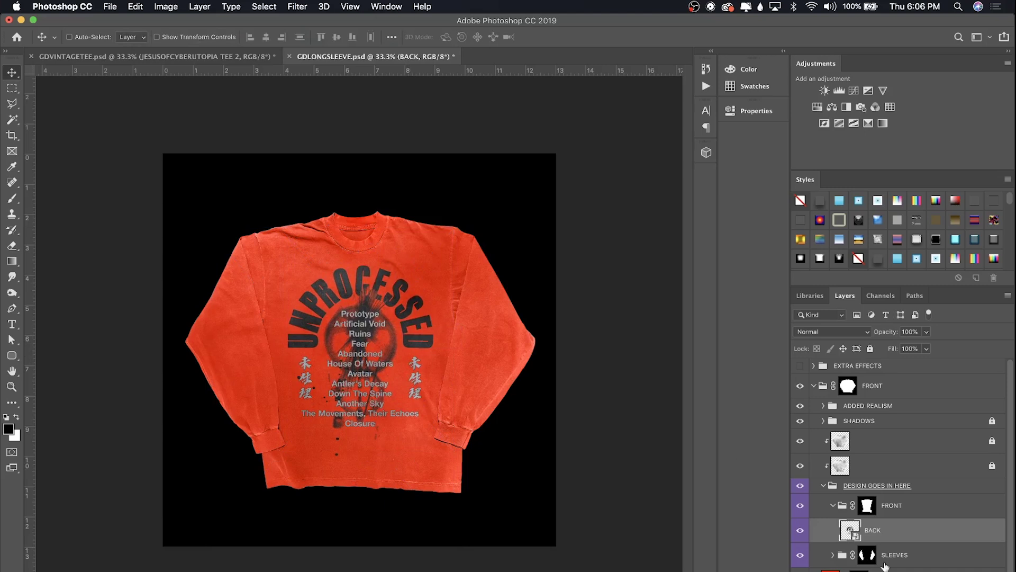
Step: Place LEFTHANDSLEEVE.png, scaled down and rotated along one sleeve
{"action": "left_click", "coordinate": [832, 555]}
{"action": "left_click", "coordinate": [895, 570]}
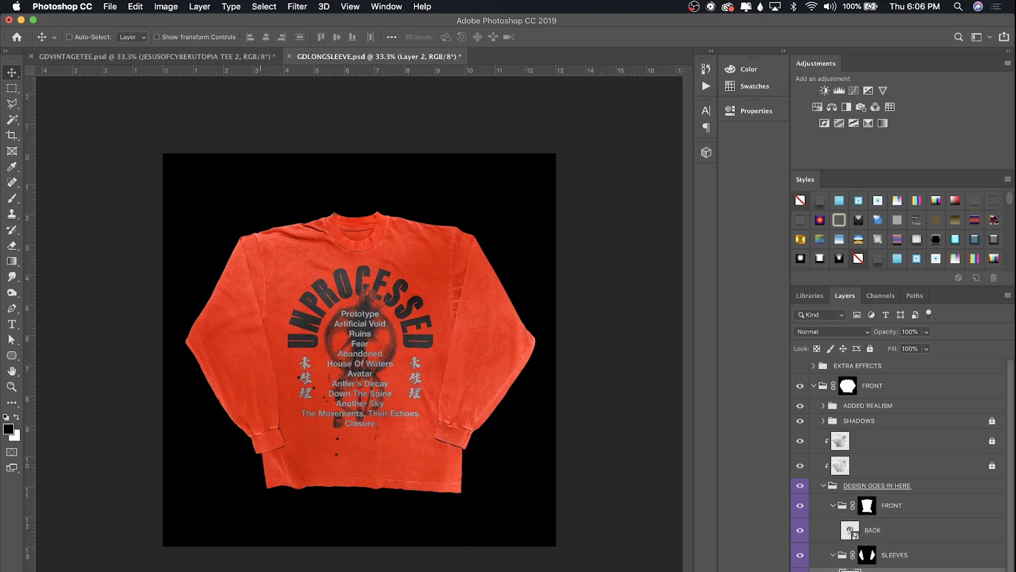
{"action": "left_click", "coordinate": [168, 568]}
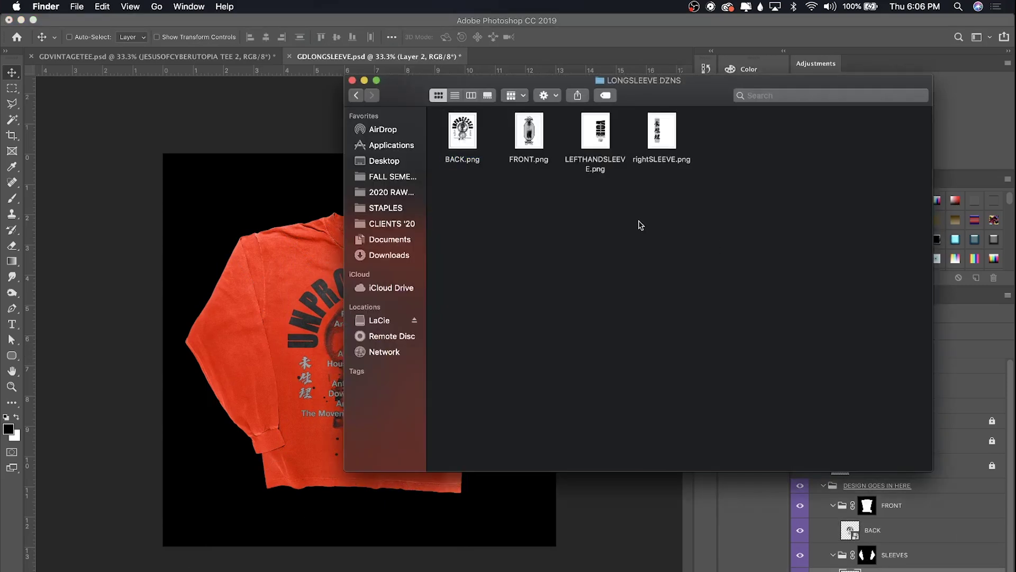
{"action": "left_click_drag", "start_coordinate": [608, 139], "coordinate": [360, 344]}
{"action": "left_click_drag", "start_coordinate": [517, 154], "coordinate": [423, 212]}
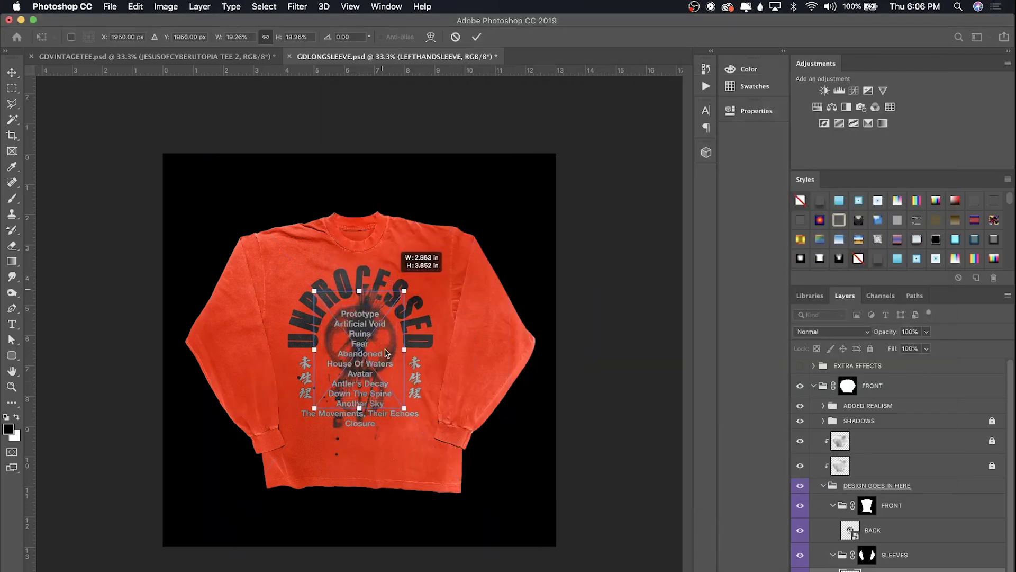
{"action": "left_click_drag", "start_coordinate": [402, 297], "coordinate": [466, 344]}
{"action": "left_click_drag", "start_coordinate": [508, 283], "coordinate": [544, 290]}
{"action": "key", "text": "Return"}
Step: Place rightSLEEVE.png, scaled and rotated onto the other sleeve
{"action": "left_click", "coordinate": [168, 567]}
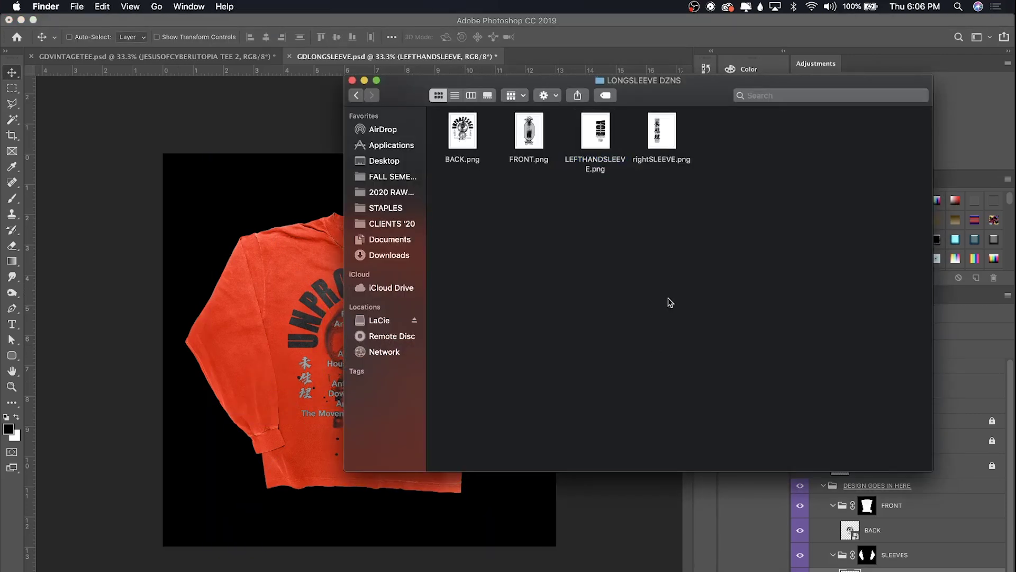
{"action": "left_click_drag", "start_coordinate": [644, 129], "coordinate": [226, 413]}
{"action": "left_click_drag", "start_coordinate": [509, 153], "coordinate": [291, 260]}
{"action": "key", "text": "Return"}
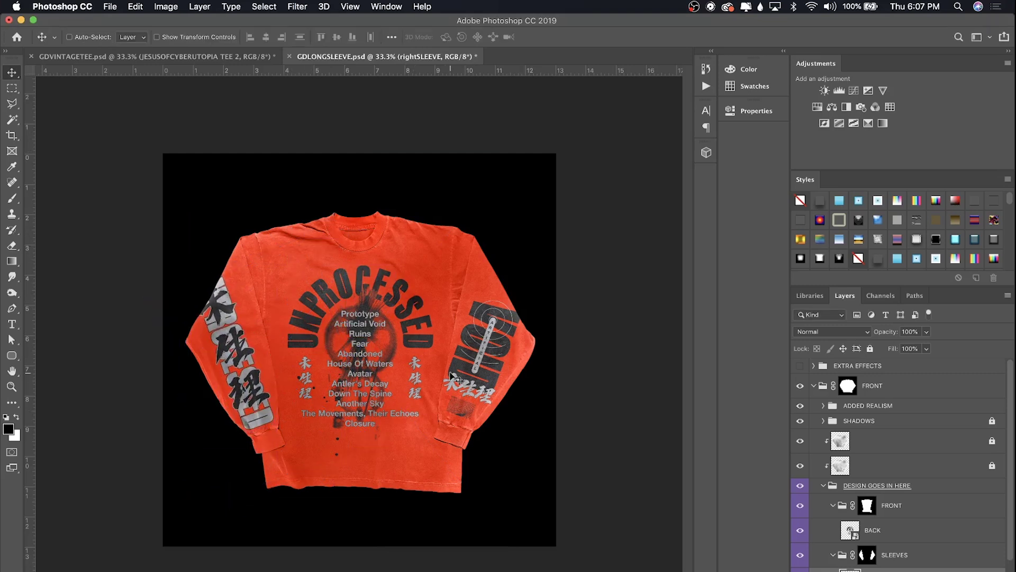
{"action": "key", "text": "super+equal"}
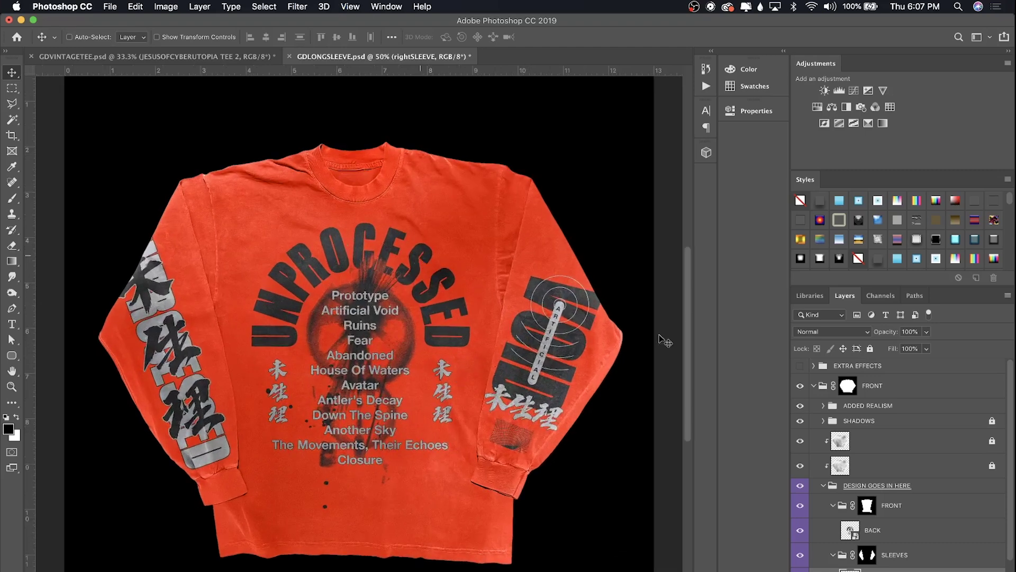
{"action": "scroll", "coordinate": [862, 449], "scroll_direction": "down", "scroll_amount": 3}
{"action": "double_click", "coordinate": [832, 555]}
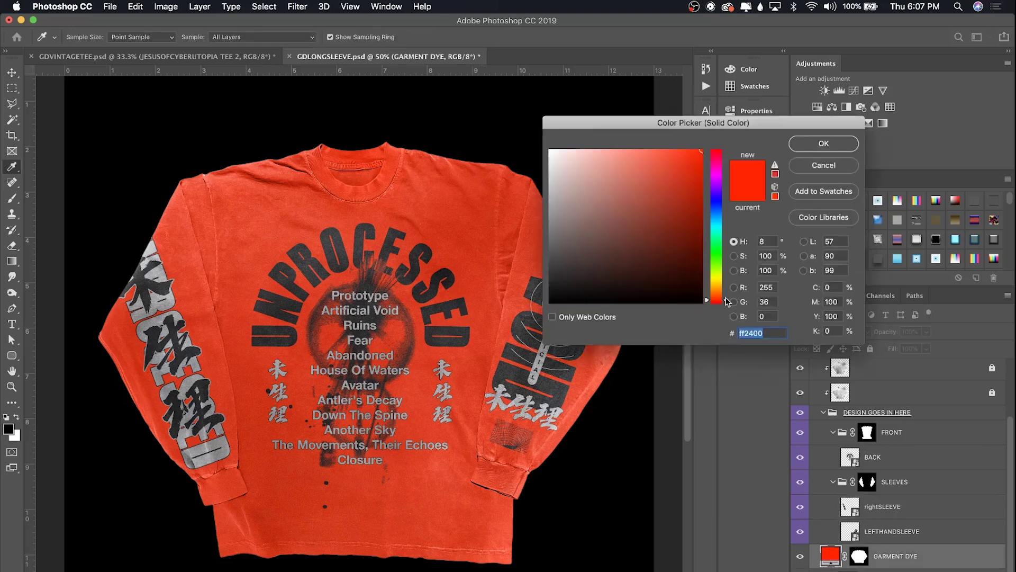
{"action": "mouse_move", "coordinate": [727, 303]}
{"action": "left_mouse_down"}
{"action": "mouse_move", "coordinate": [728, 165]}
{"action": "mouse_move", "coordinate": [726, 302]}
{"action": "left_mouse_up"}
{"action": "key", "text": "Return"}
{"action": "scroll", "coordinate": [913, 444], "scroll_direction": "up", "scroll_amount": 3}
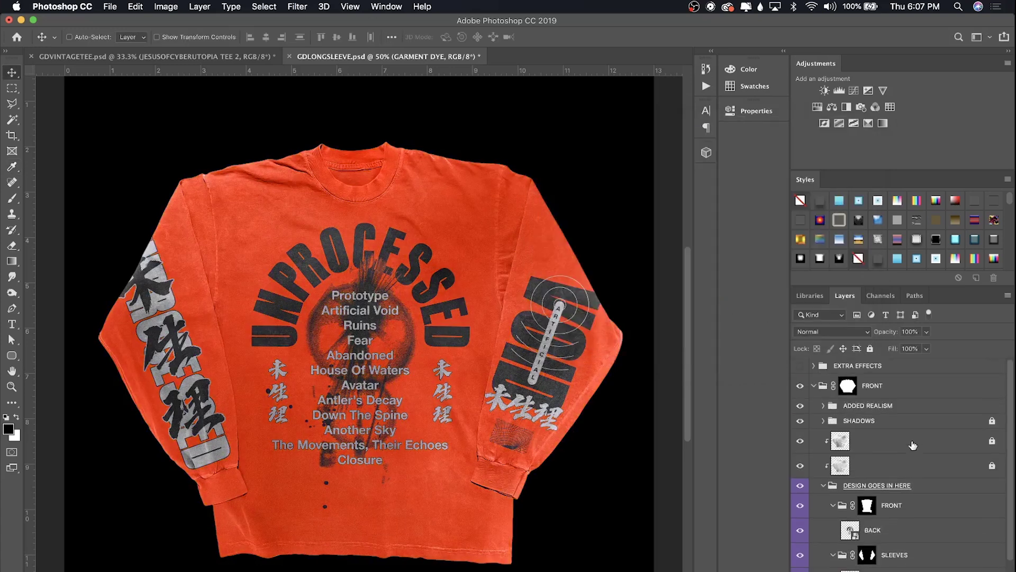
{"action": "left_click", "coordinate": [823, 486]}
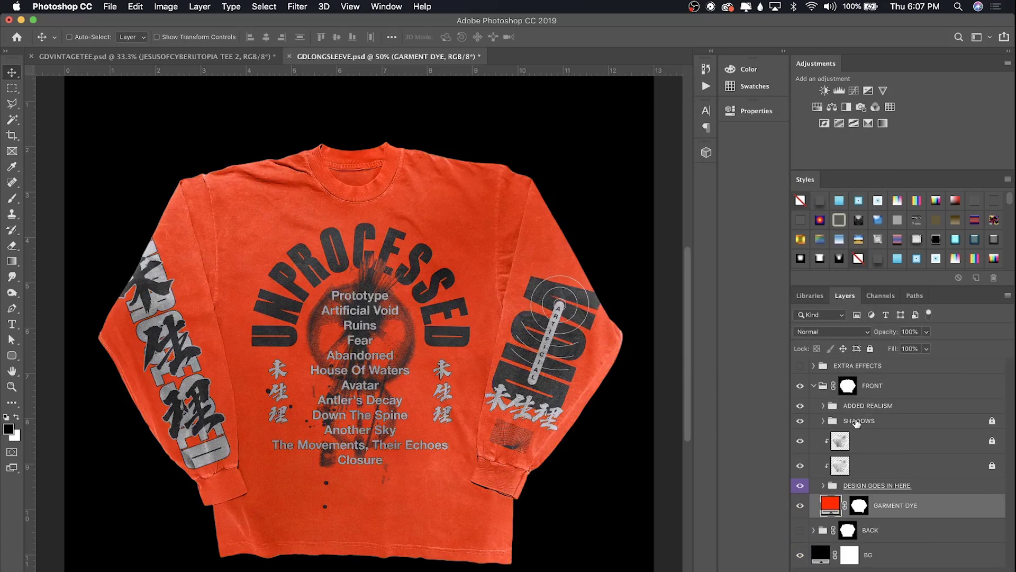
{"action": "left_click", "coordinate": [857, 422]}
{"action": "left_click", "coordinate": [866, 406]}
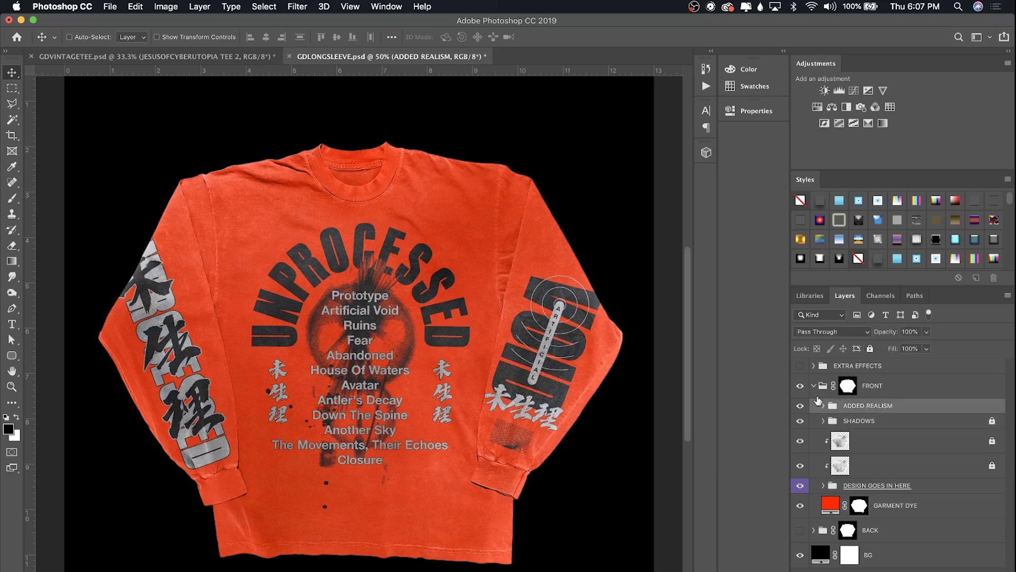
Step: Switch to GDVINTAGETEE and toggle the JESUSOFCYBERUTOPIA TEE 2 design off and back on
{"action": "left_click", "coordinate": [232, 65]}
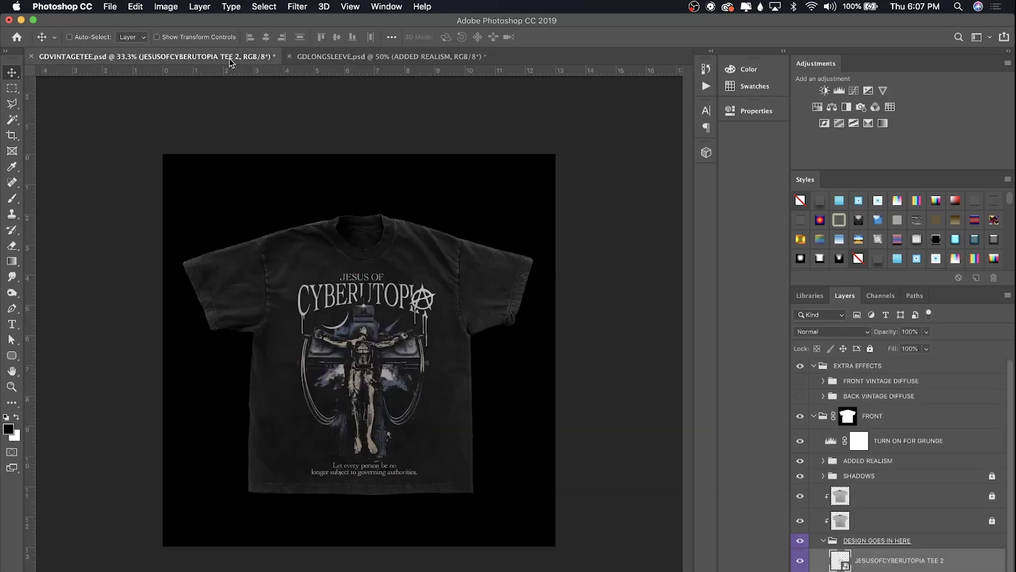
{"action": "left_click", "coordinate": [800, 560]}
{"action": "left_click", "coordinate": [825, 541]}
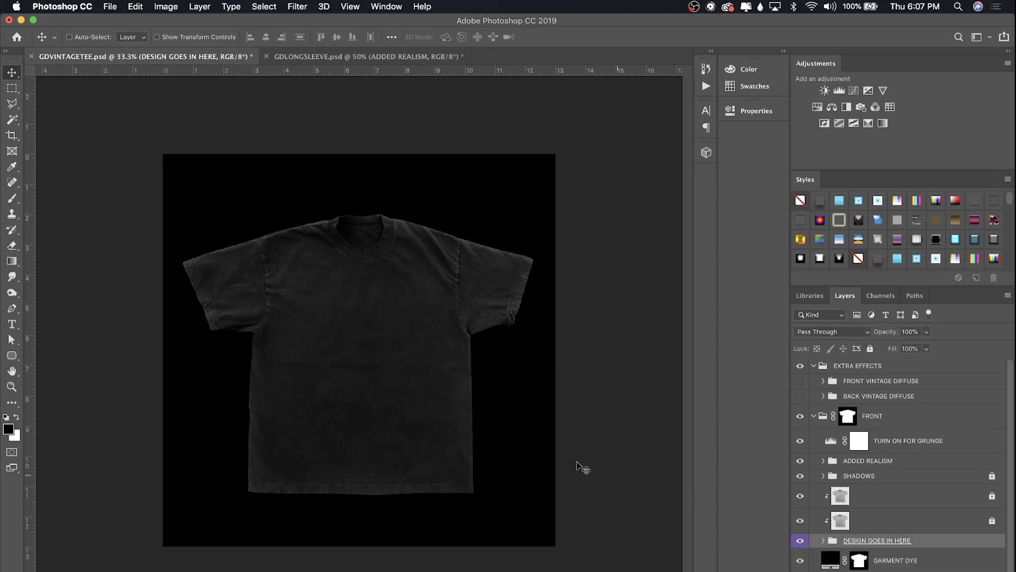
{"action": "key", "text": "super+equal"}
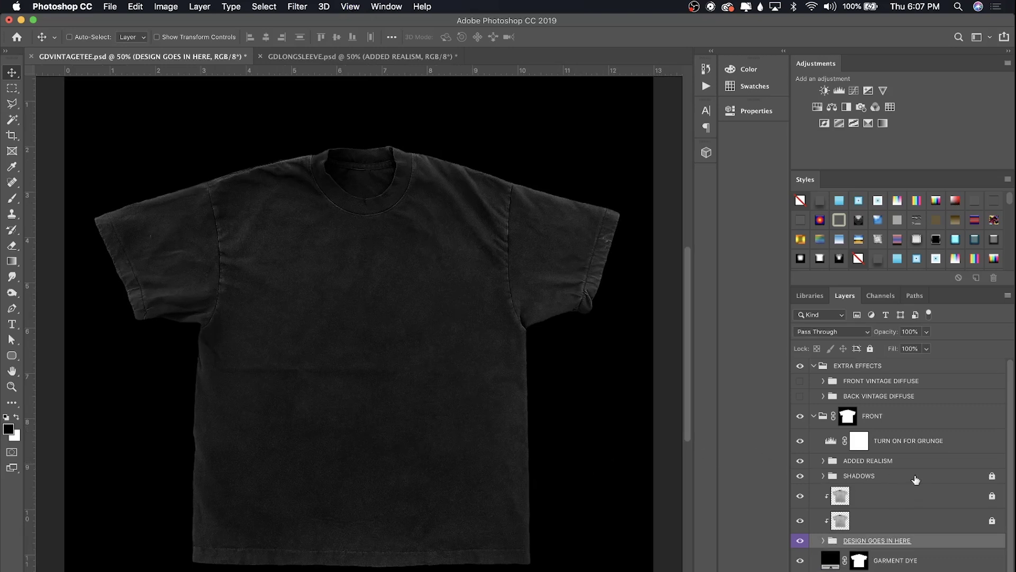
{"action": "left_click", "coordinate": [887, 476]}
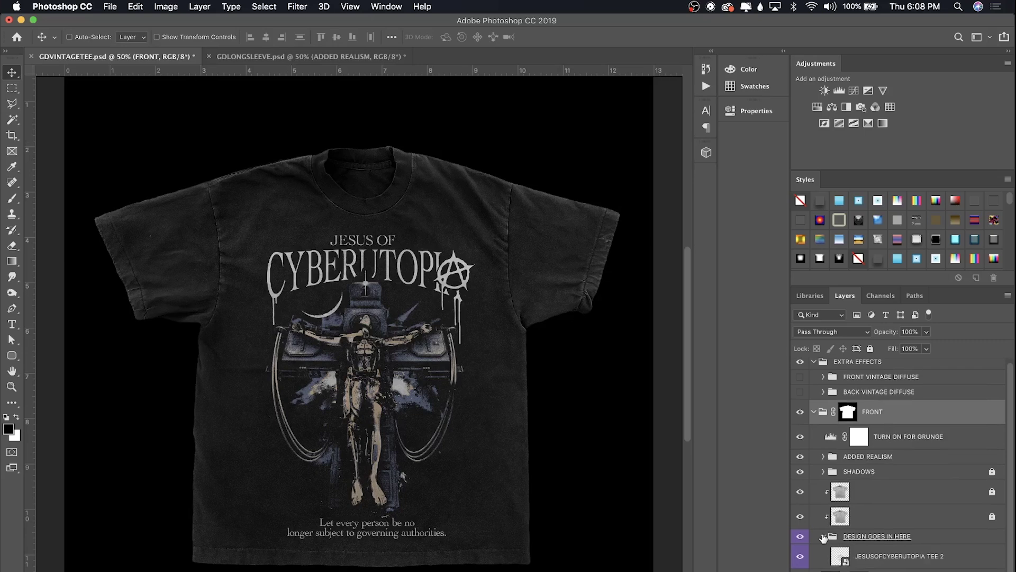
{"action": "left_click", "coordinate": [865, 557]}
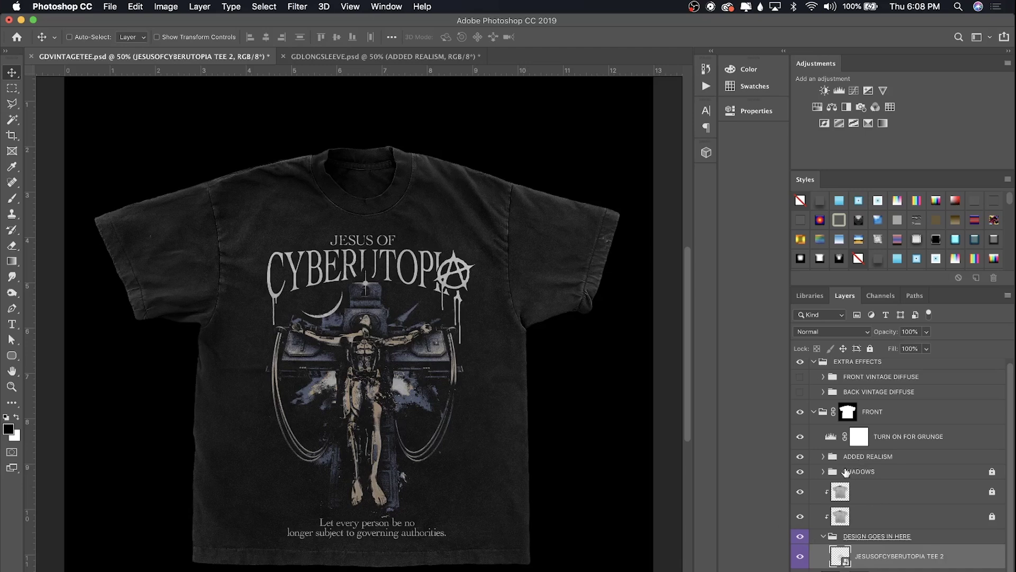
Step: Expand ADDED REALISM, hide COLOR FADE and turn on the DISCOLORATION layer
{"action": "left_click", "coordinate": [856, 471]}
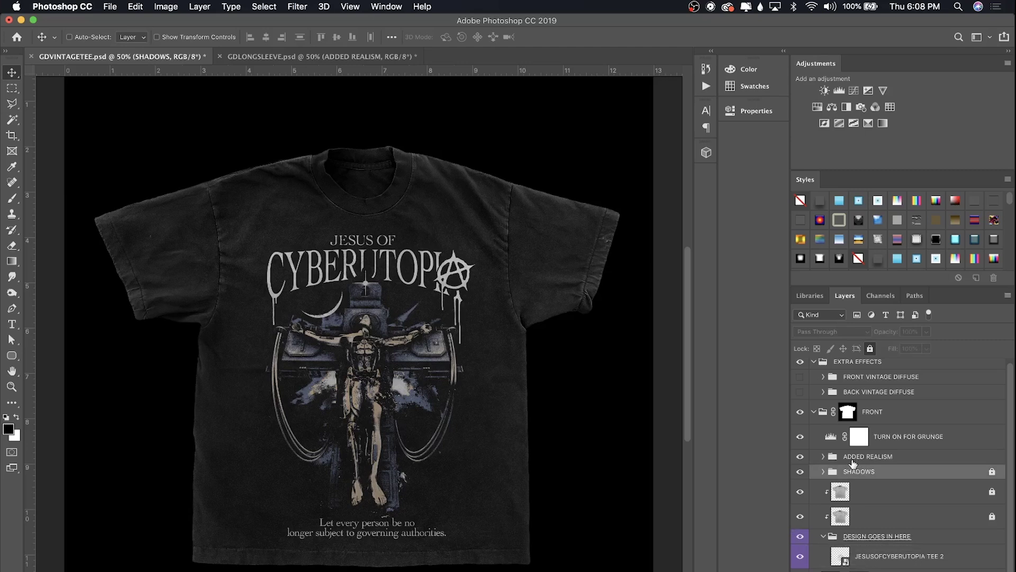
{"action": "left_click", "coordinate": [851, 458]}
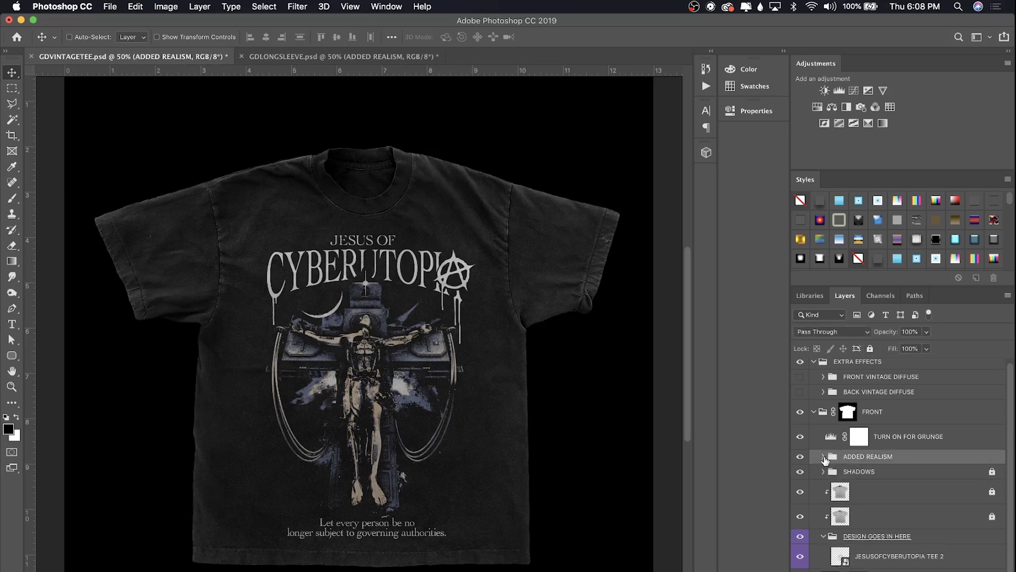
{"action": "left_click", "coordinate": [824, 456]}
{"action": "key", "text": "super+equal"}
{"action": "scroll", "coordinate": [633, 417], "scroll_direction": "right", "scroll_amount": 5}
{"action": "scroll", "coordinate": [632, 417], "scroll_direction": "up", "scroll_amount": 3}
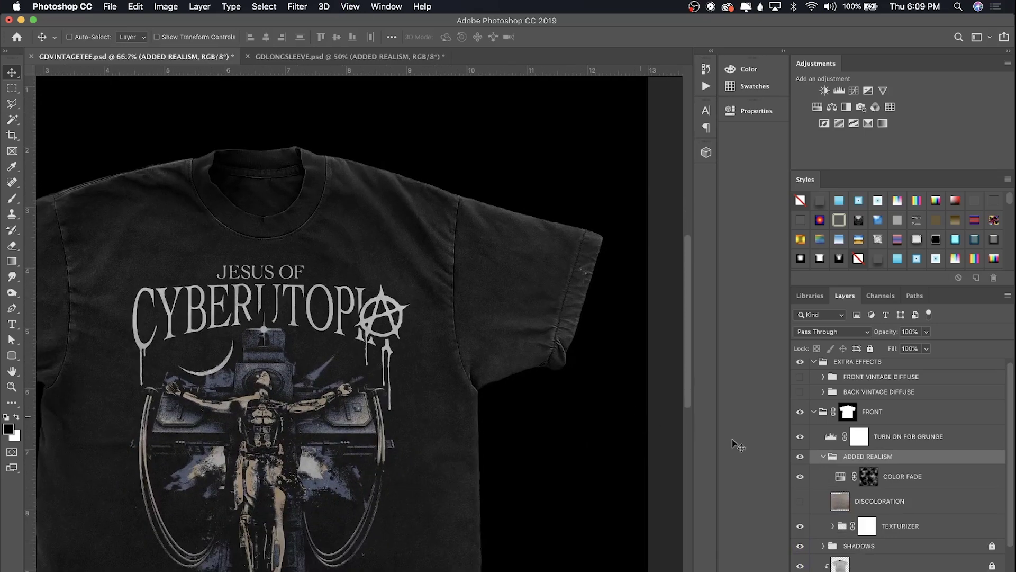
{"action": "left_click", "coordinate": [891, 483]}
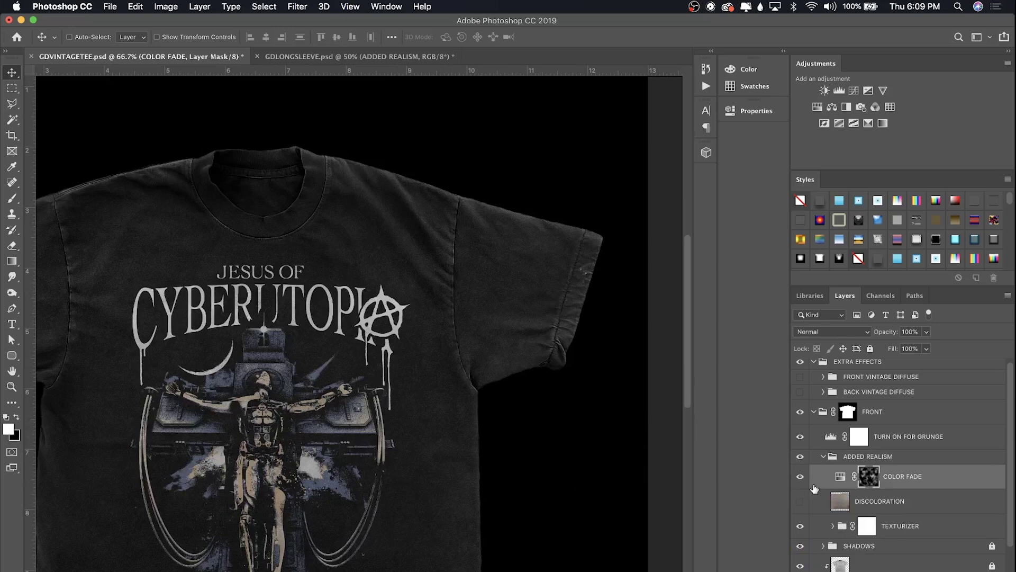
{"action": "left_click", "coordinate": [801, 476]}
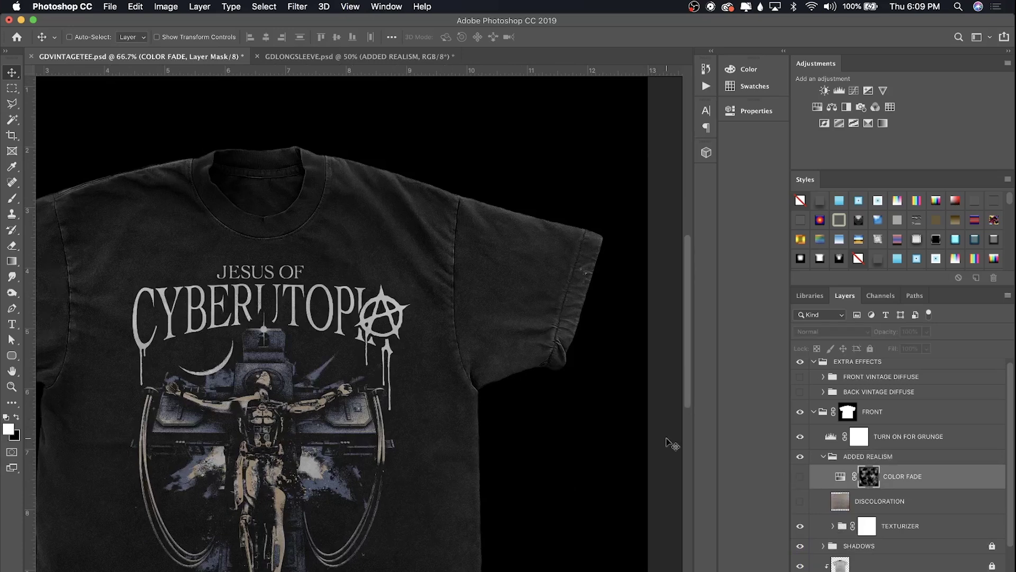
{"action": "scroll", "coordinate": [672, 443], "scroll_direction": "left", "scroll_amount": 3}
{"action": "scroll", "coordinate": [671, 444], "scroll_direction": "down", "scroll_amount": 1}
{"action": "left_click", "coordinate": [868, 497]}
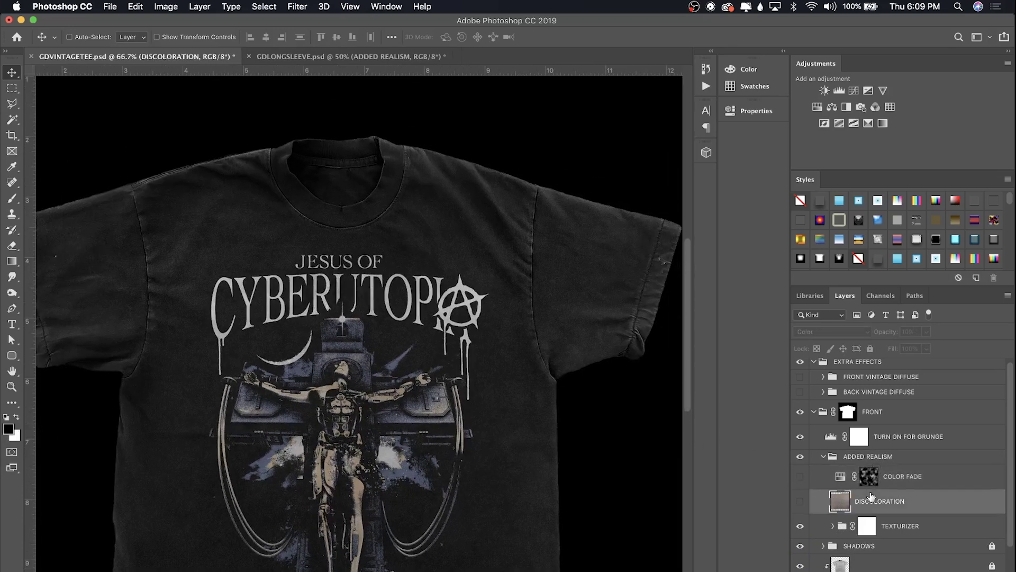
{"action": "left_click", "coordinate": [801, 501]}
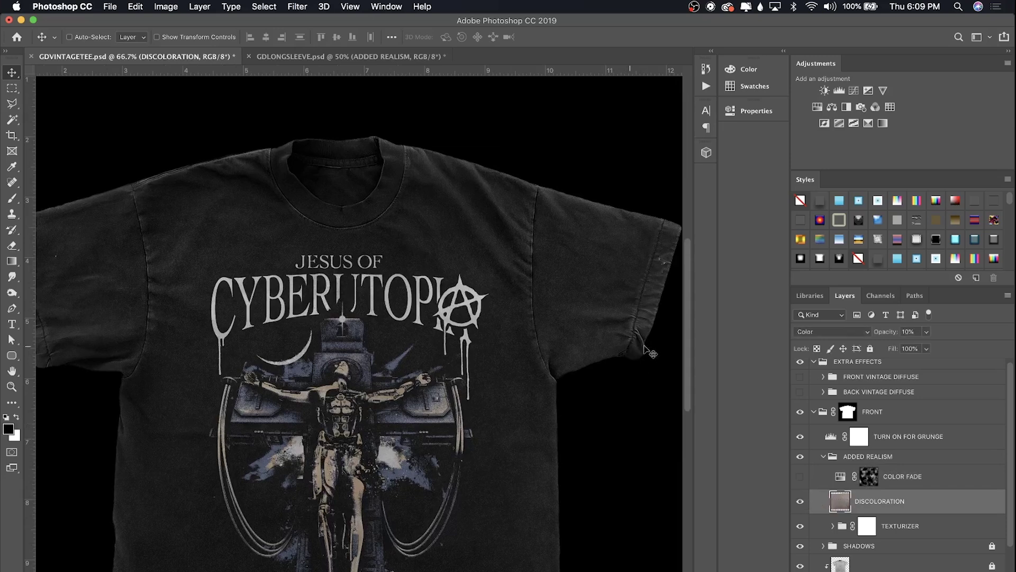
Step: Reselect DISCOLORATION and reset the colours to default black and white with X
{"action": "scroll", "coordinate": [838, 536], "scroll_direction": "down", "scroll_amount": 2}
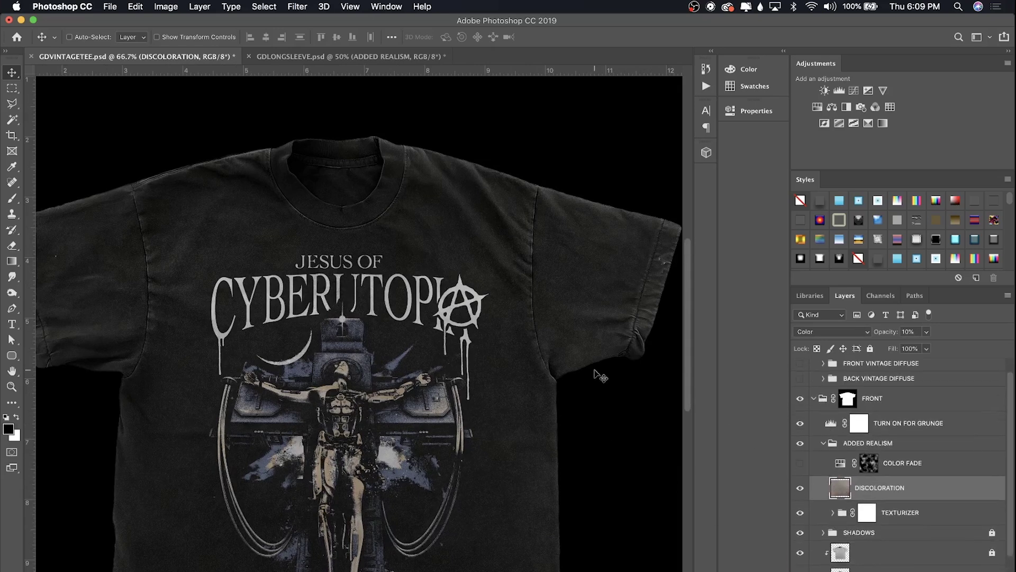
{"action": "scroll", "coordinate": [600, 375], "scroll_direction": "right", "scroll_amount": 2}
{"action": "scroll", "coordinate": [600, 376], "scroll_direction": "up", "scroll_amount": 2}
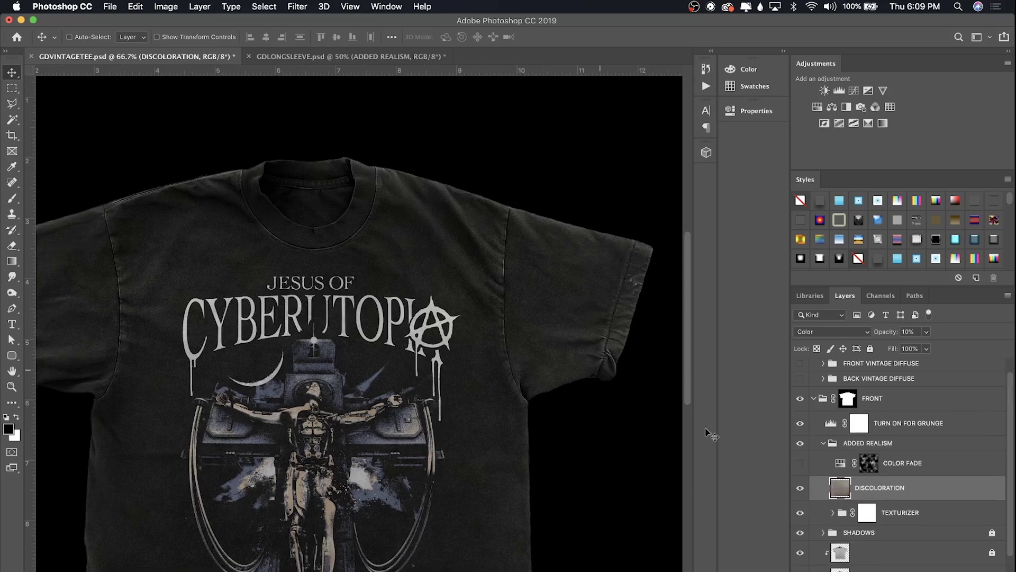
{"action": "left_click", "coordinate": [890, 470]}
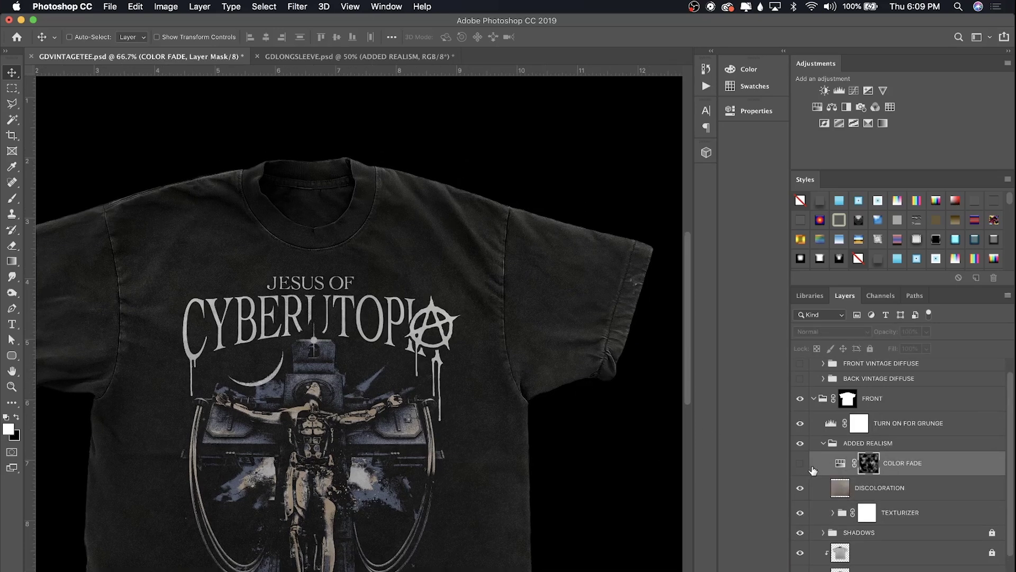
{"action": "left_click", "coordinate": [860, 492]}
{"action": "key", "text": "x"}
{"action": "scroll", "coordinate": [554, 374], "scroll_direction": "down", "scroll_amount": 4}
{"action": "scroll", "coordinate": [553, 375], "scroll_direction": "left", "scroll_amount": 5}
{"action": "key", "text": "super+equal"}
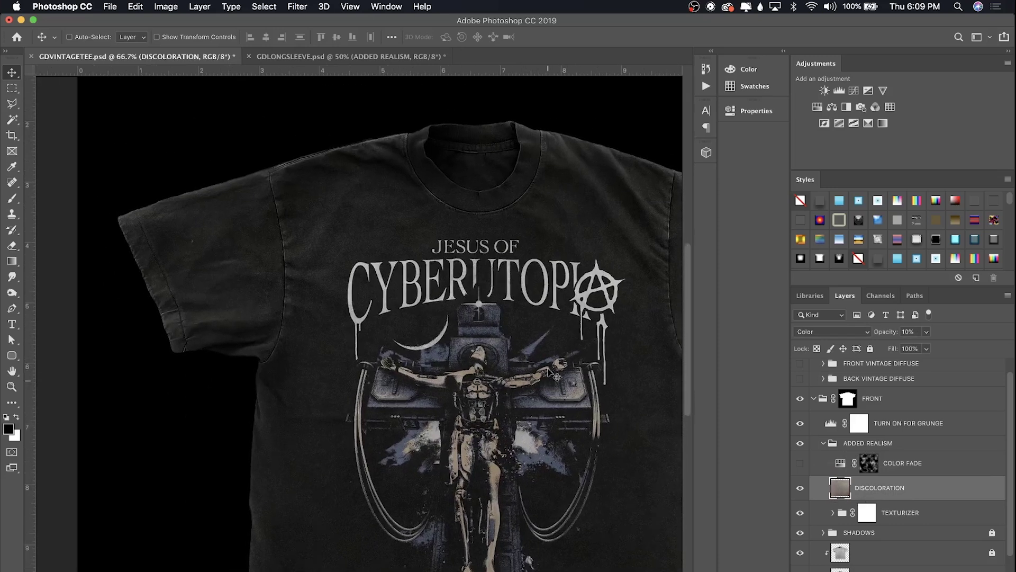
{"action": "scroll", "coordinate": [553, 375], "scroll_direction": "left", "scroll_amount": 1}
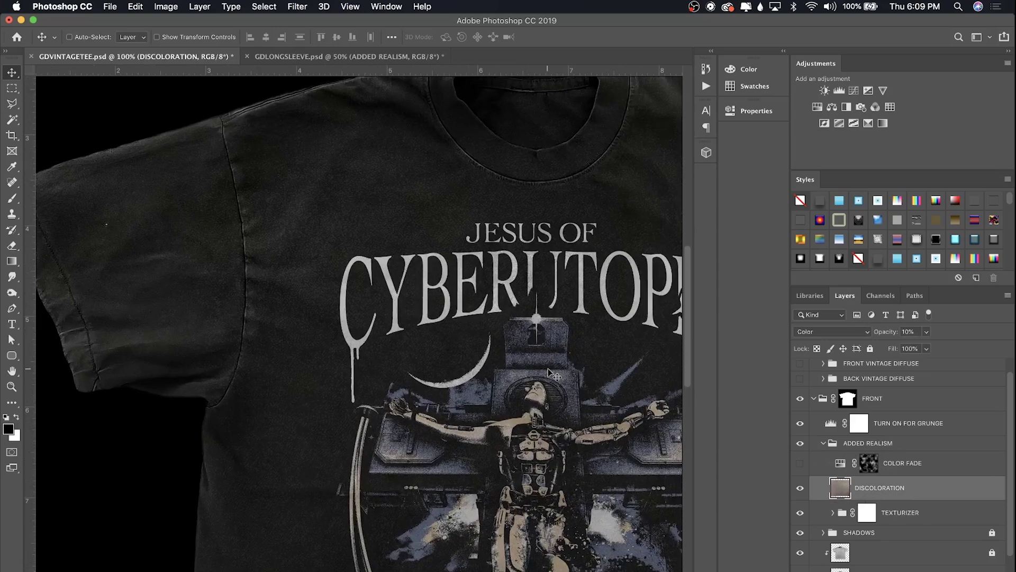
{"action": "scroll", "coordinate": [553, 374], "scroll_direction": "down", "scroll_amount": 3}
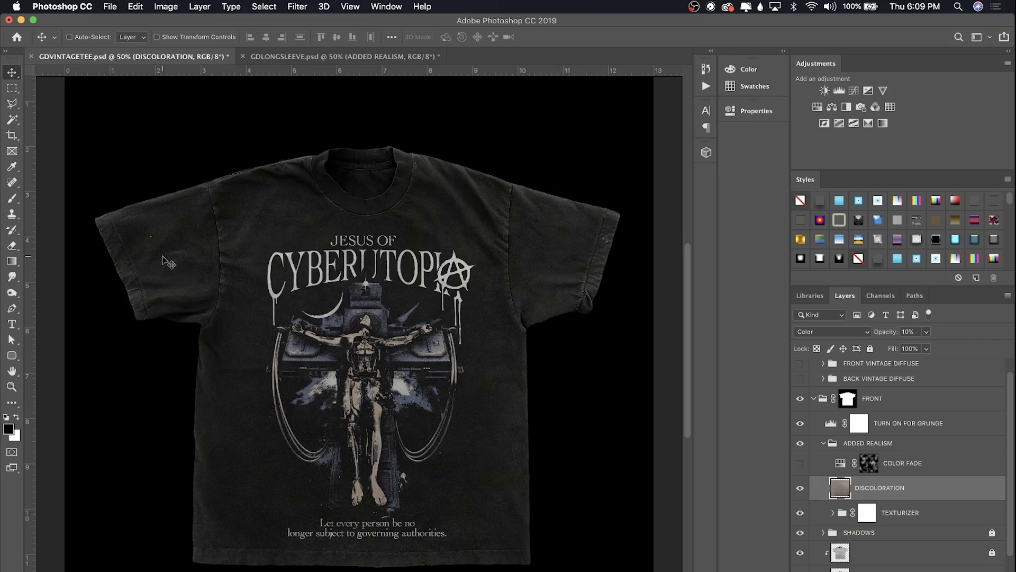
Step: Compare the tee with Texturizer off and on, turn on COLOR FADE and hide the front design
{"action": "left_click", "coordinate": [800, 513]}
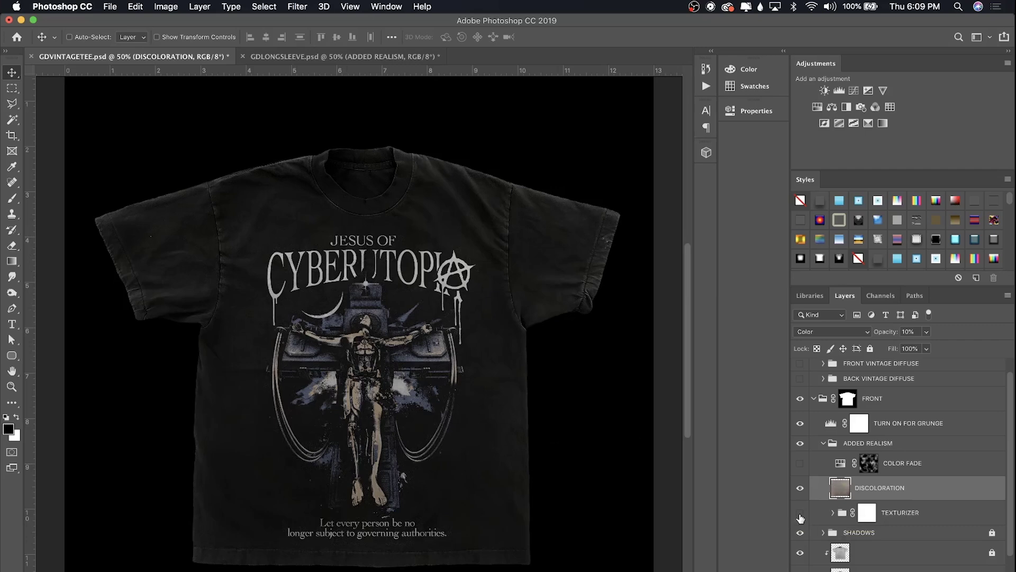
{"action": "key", "text": "super+plus"}
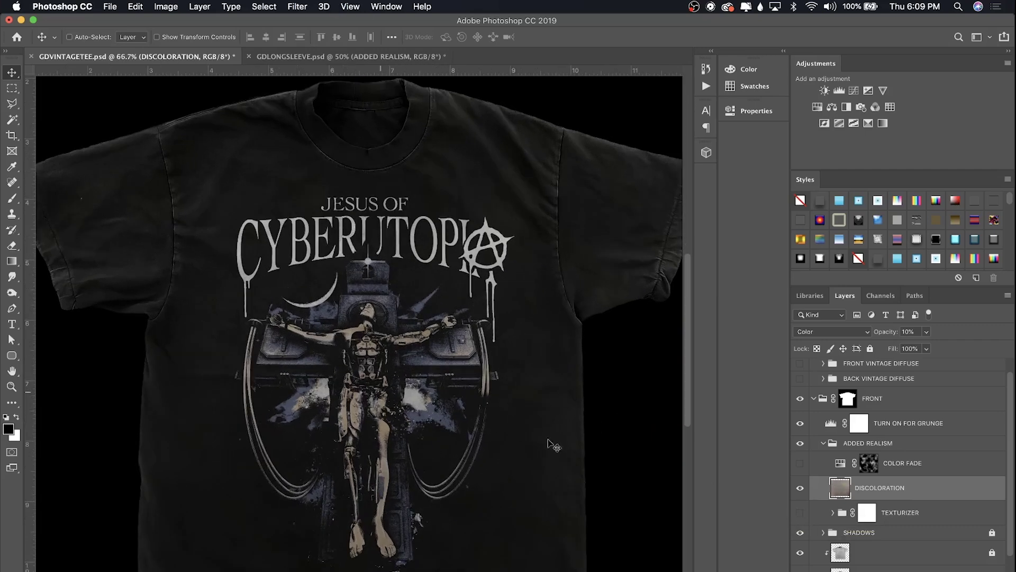
{"action": "left_click", "coordinate": [799, 511]}
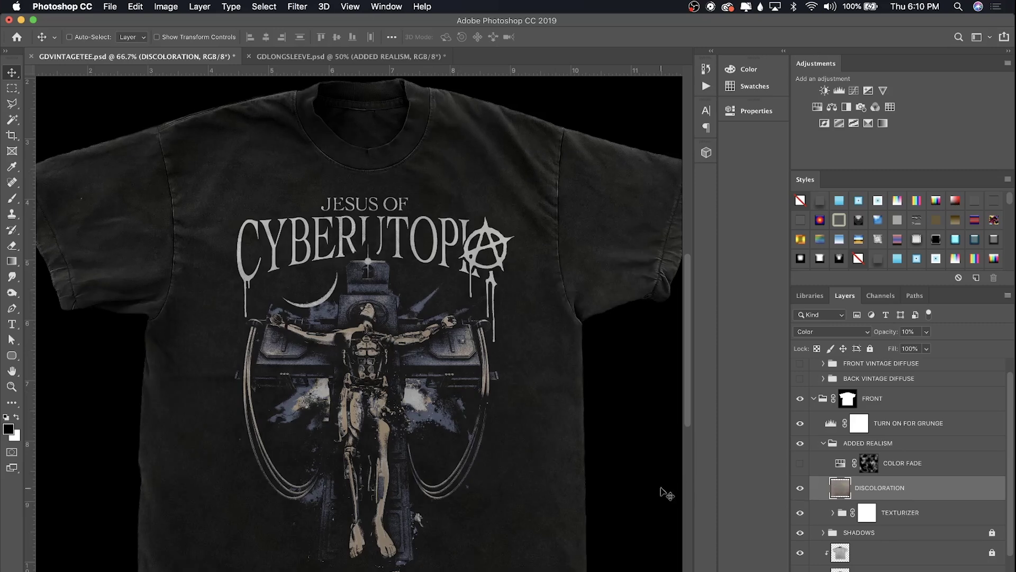
{"action": "key", "text": "super+minus"}
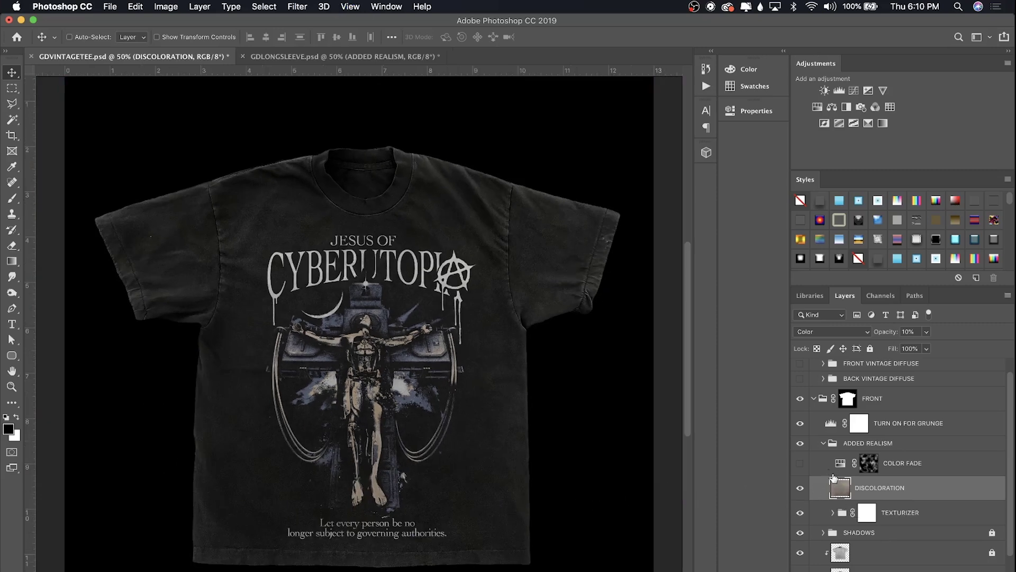
{"action": "scroll", "coordinate": [852, 480], "scroll_direction": "down", "scroll_amount": 1}
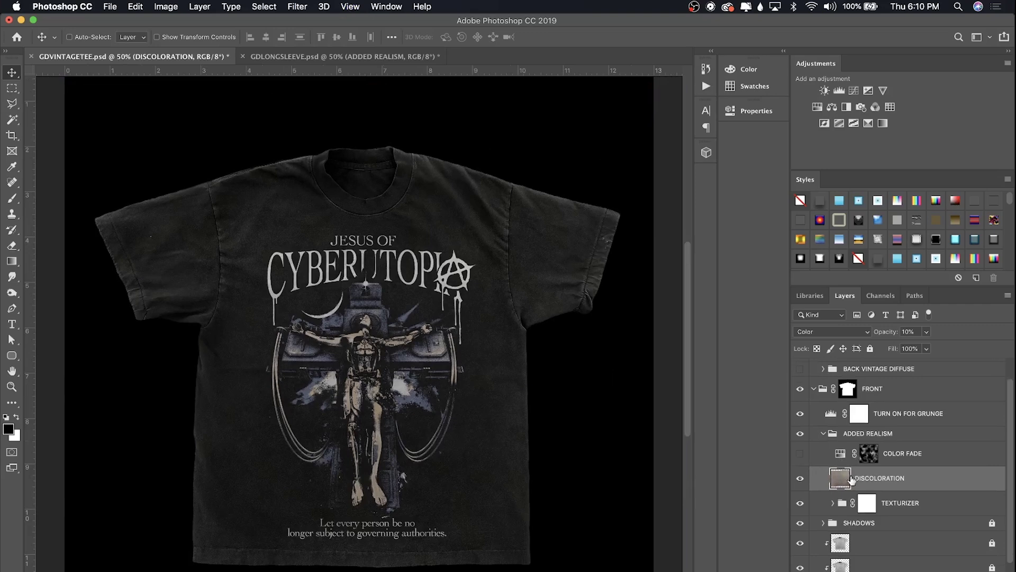
{"action": "left_click", "coordinate": [801, 453]}
{"action": "scroll", "coordinate": [804, 451], "scroll_direction": "down", "scroll_amount": 5}
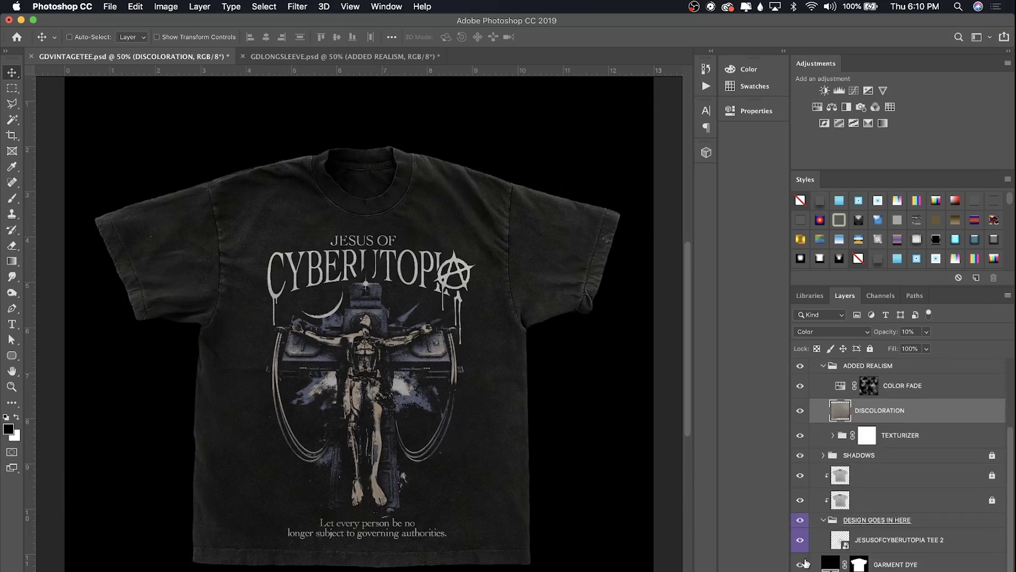
{"action": "left_click", "coordinate": [800, 540]}
Step: Recolour the bare tee's GARMENT DYE to red e4280f and inspect it zoomed in
{"action": "double_click", "coordinate": [824, 565]}
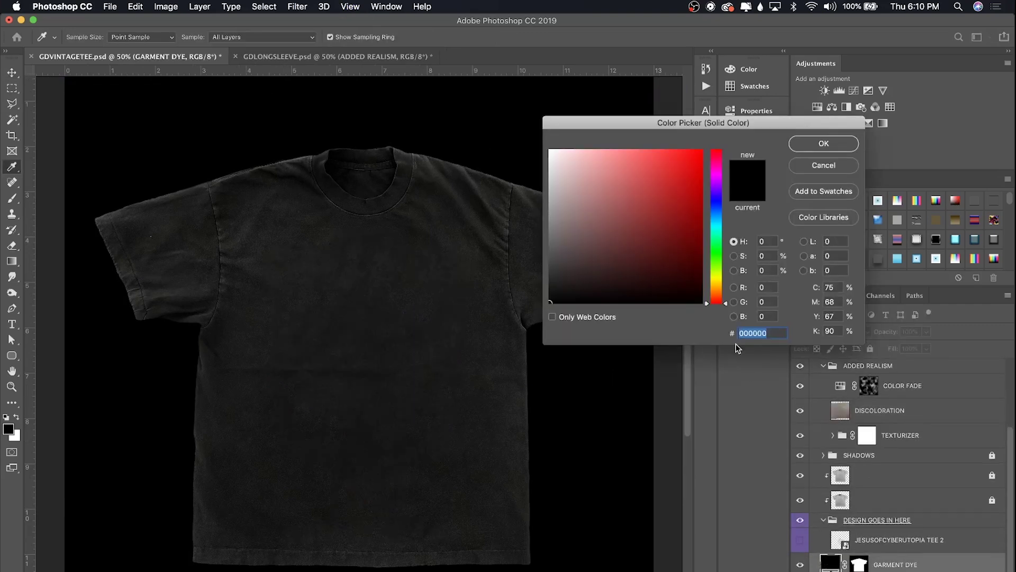
{"action": "left_click", "coordinate": [673, 201]}
{"action": "left_click_drag", "start_coordinate": [684, 176], "coordinate": [724, 302]}
{"action": "left_click", "coordinate": [714, 194]}
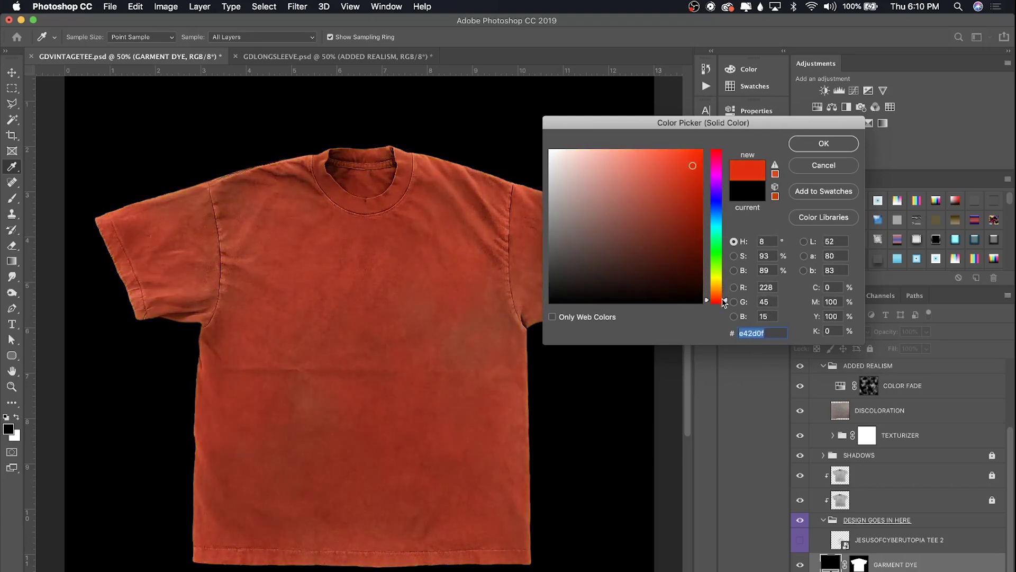
{"action": "key", "text": "Return"}
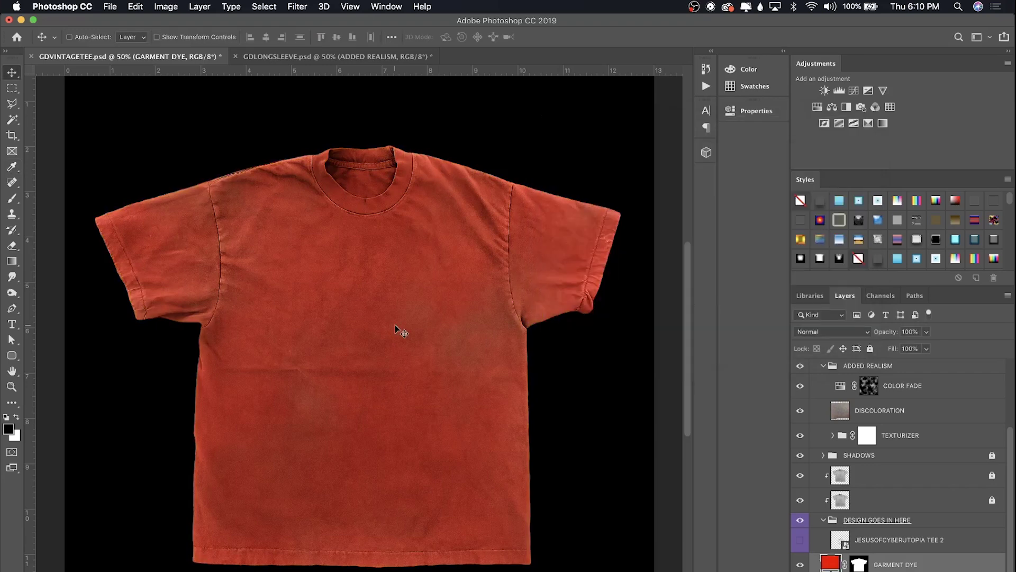
{"action": "key", "text": "super+equal"}
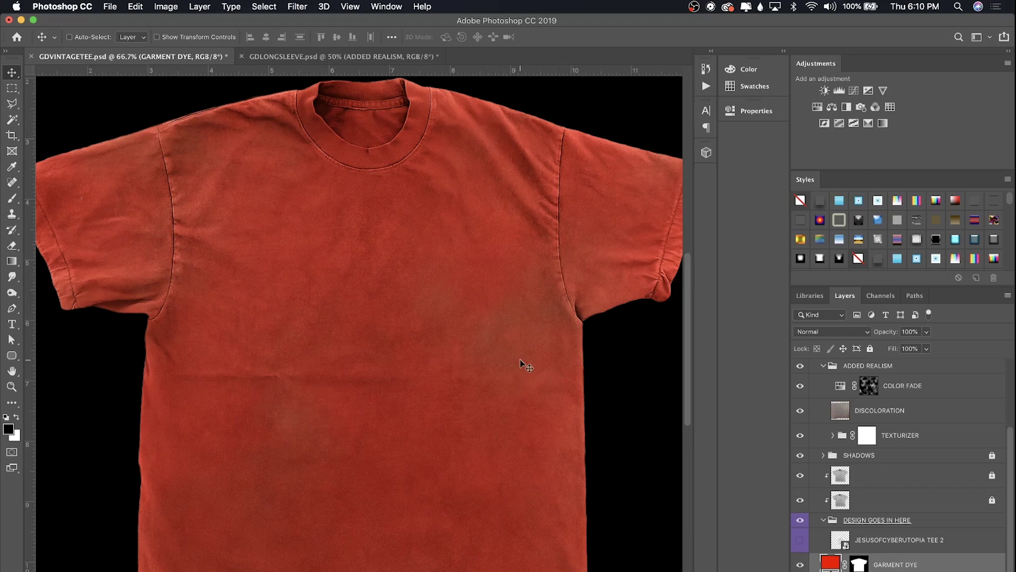
{"action": "key", "text": "super+minus"}
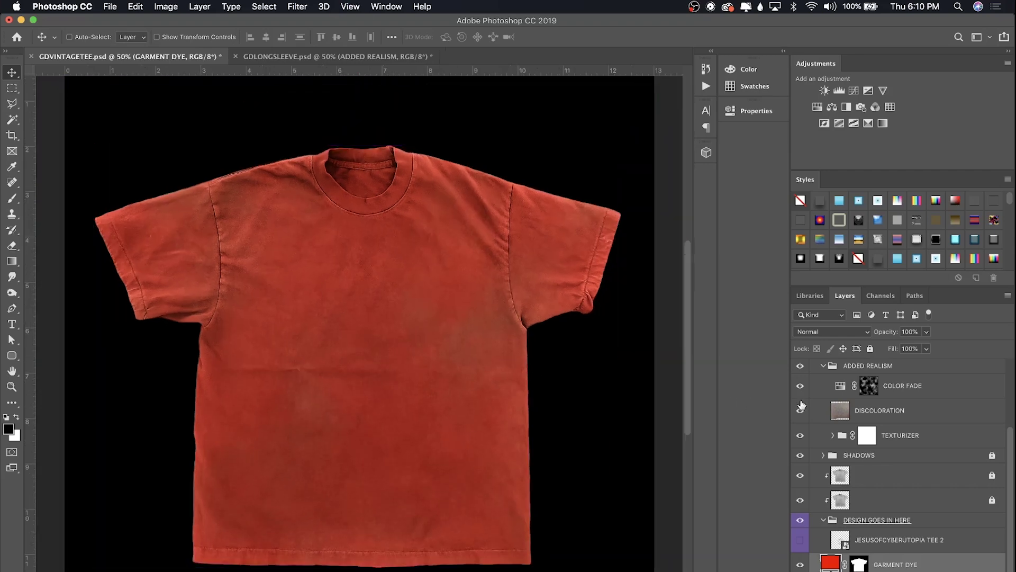
{"action": "scroll", "coordinate": [800, 406], "scroll_direction": "up", "scroll_amount": 2}
{"action": "left_click", "coordinate": [807, 424]}
Step: Compare the red tee with COLOR FADE switched off and back on
{"action": "left_click", "coordinate": [798, 429]}
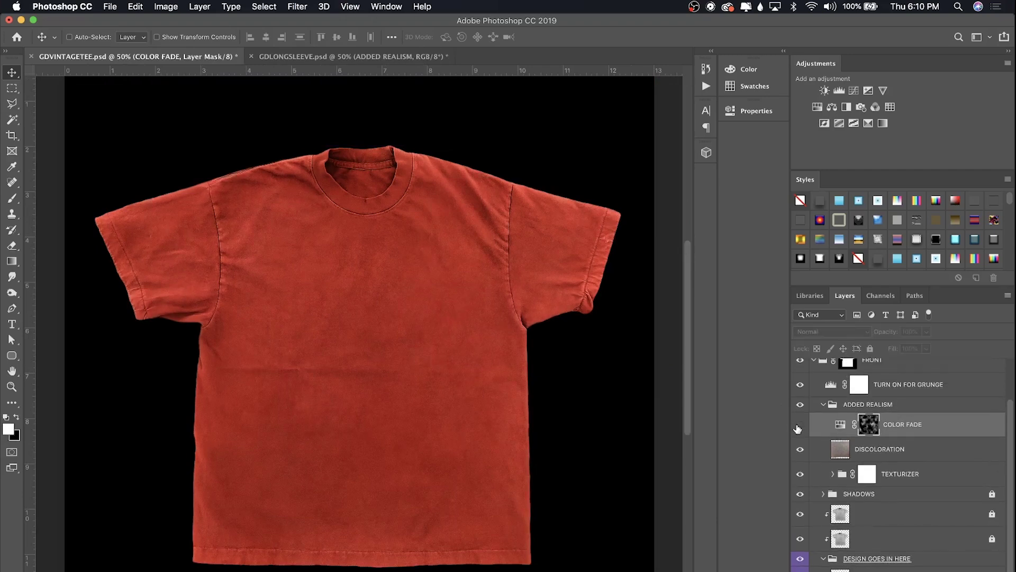
{"action": "left_click", "coordinate": [798, 428]}
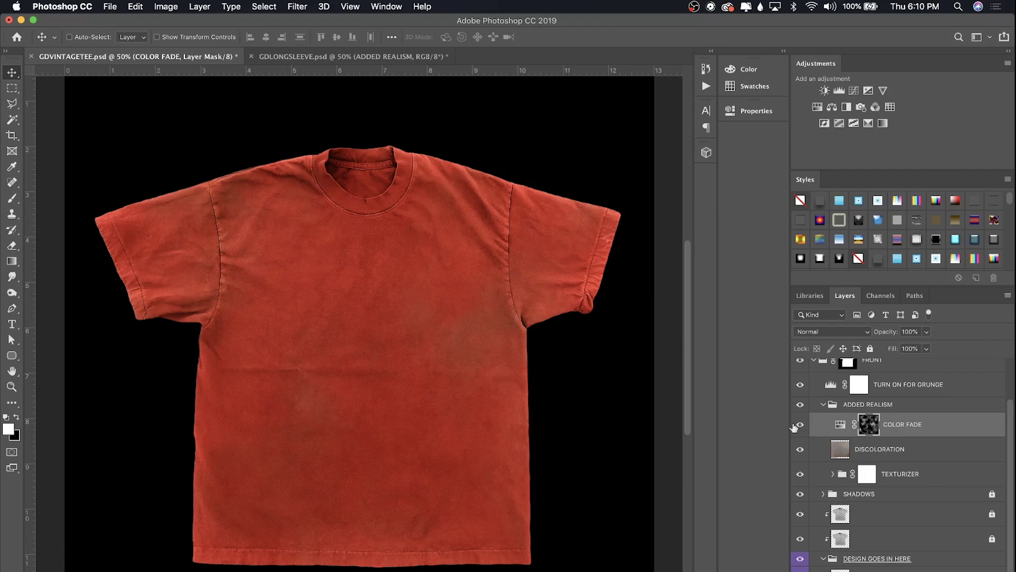
{"action": "left_click", "coordinate": [801, 426]}
{"action": "left_click", "coordinate": [801, 424]}
{"action": "scroll", "coordinate": [829, 410], "scroll_direction": "up", "scroll_amount": 2}
Step: Collapse ADDED REALISM and switch off the TURN ON FOR GRUNGE layer
{"action": "left_click", "coordinate": [823, 460]}
{"action": "left_click", "coordinate": [875, 448]}
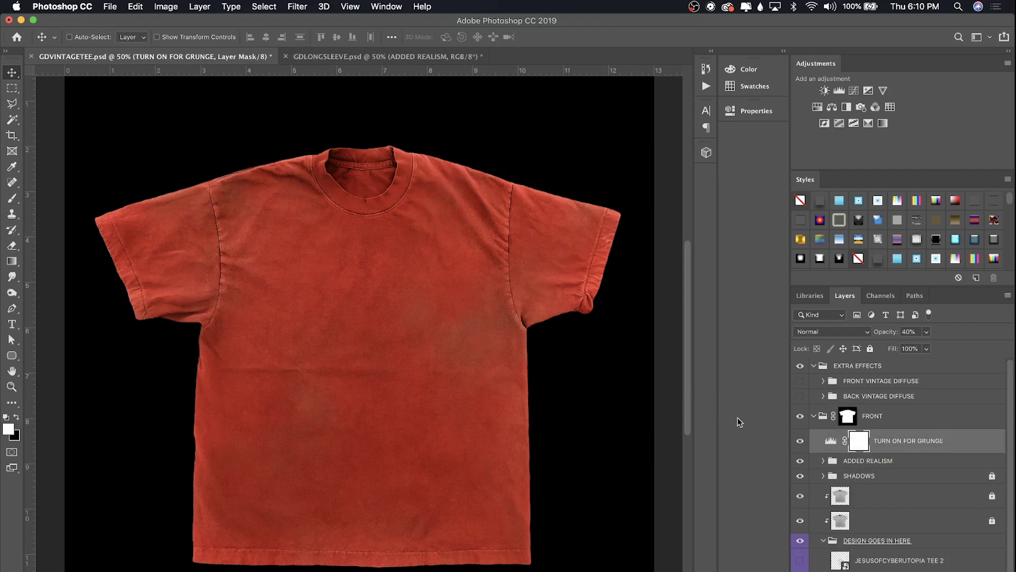
{"action": "left_click", "coordinate": [800, 441]}
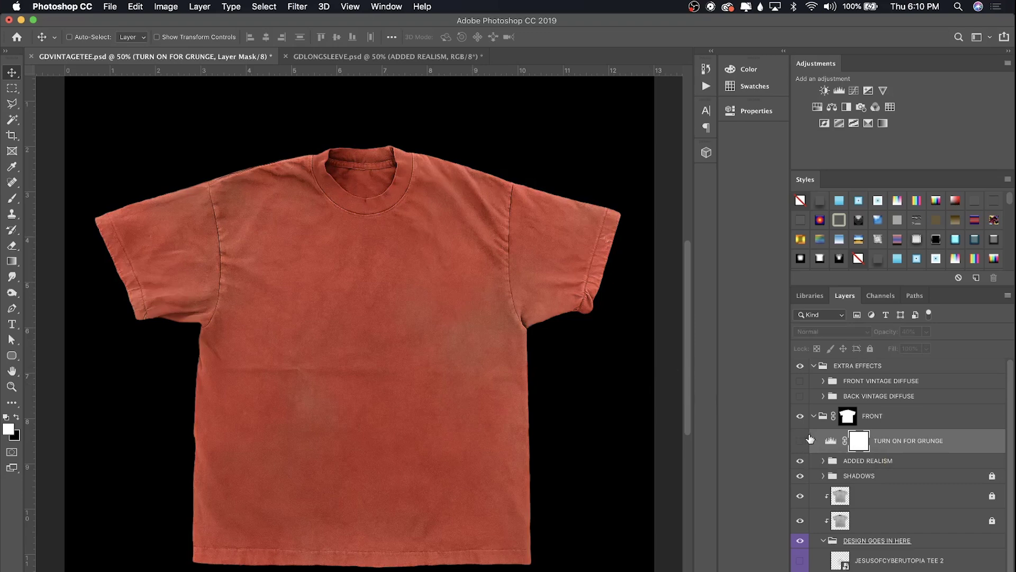
{"action": "scroll", "coordinate": [809, 438], "scroll_direction": "down", "scroll_amount": 1}
{"action": "double_click", "coordinate": [820, 557]}
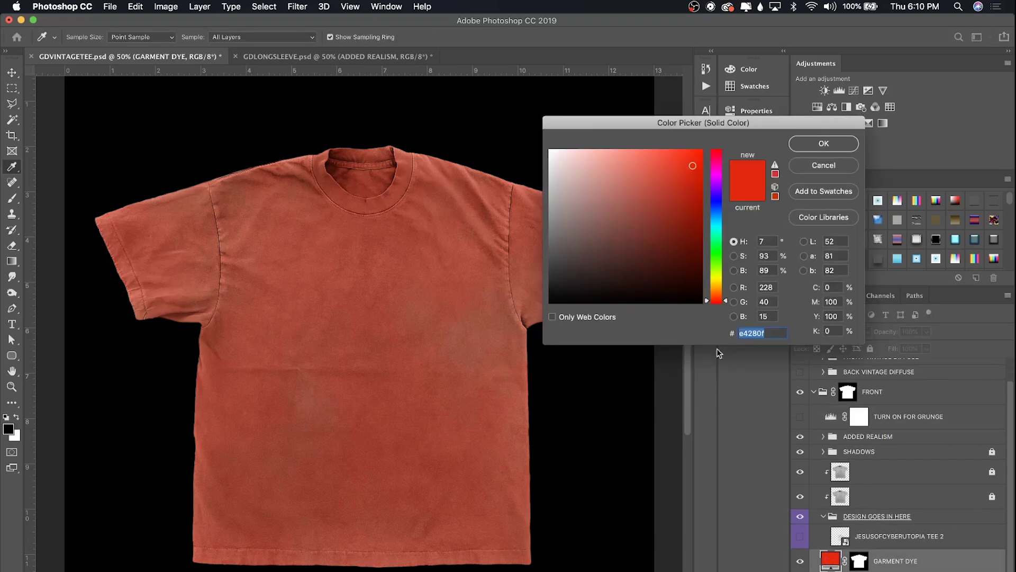
Step: Set GARMENT DYE back to near black and toggle ADDED REALISM's visibility in FRONT
{"action": "left_click", "coordinate": [521, 326]}
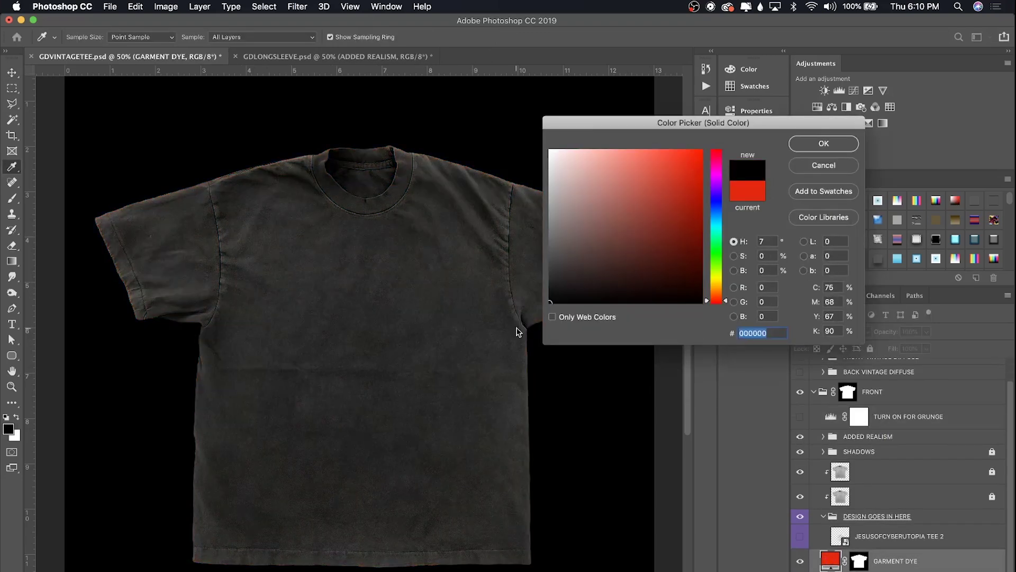
{"action": "key", "text": "Return"}
{"action": "scroll", "coordinate": [850, 403], "scroll_direction": "up", "scroll_amount": 1}
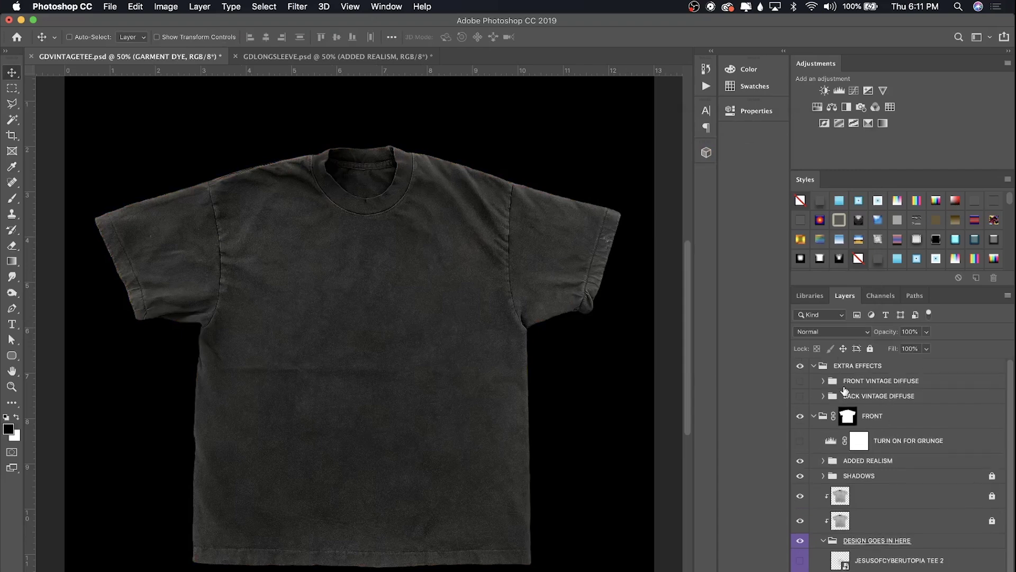
{"action": "left_click", "coordinate": [814, 417]}
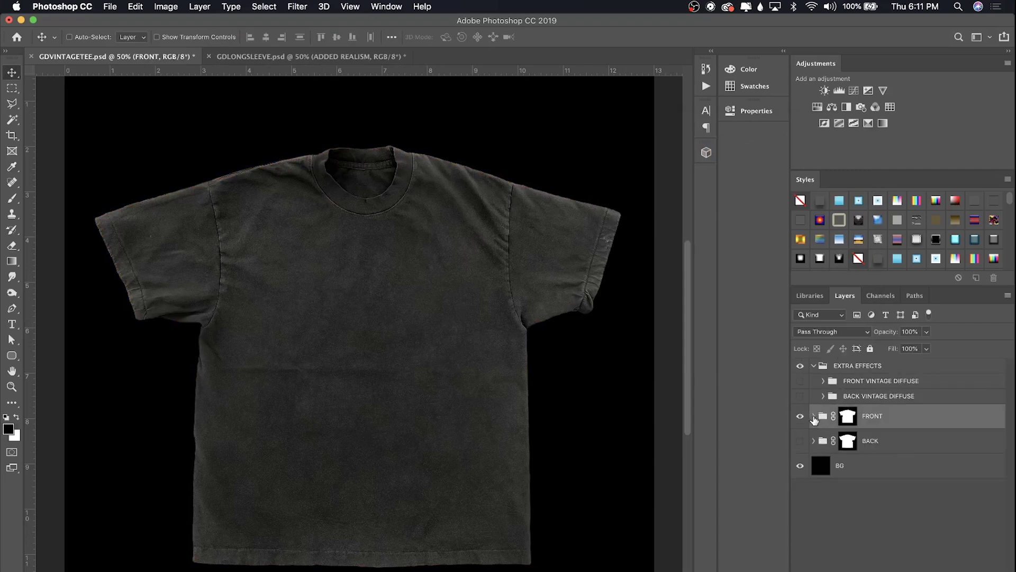
{"action": "left_click", "coordinate": [866, 387]}
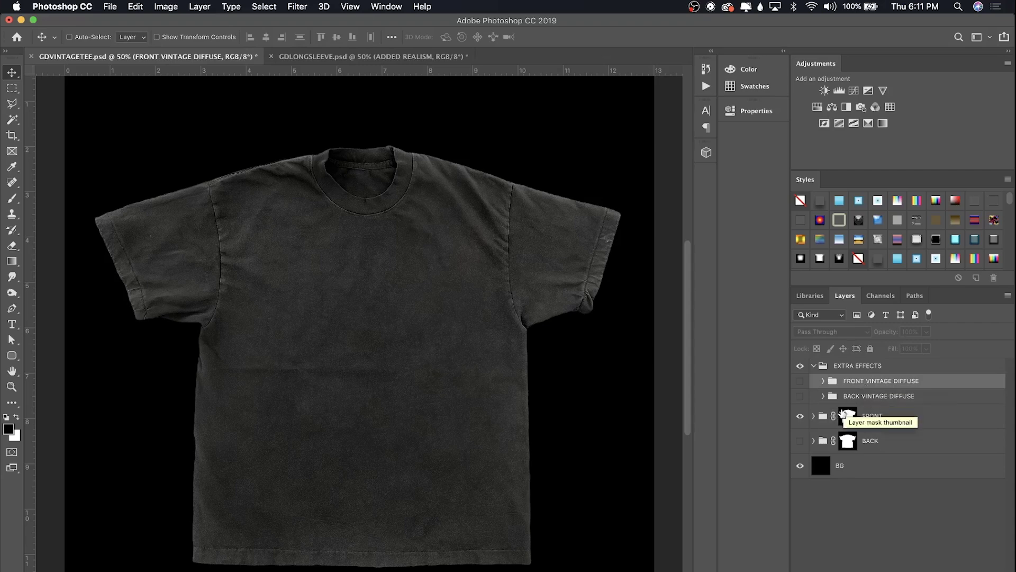
{"action": "left_click", "coordinate": [813, 416]}
{"action": "left_click", "coordinate": [800, 457]}
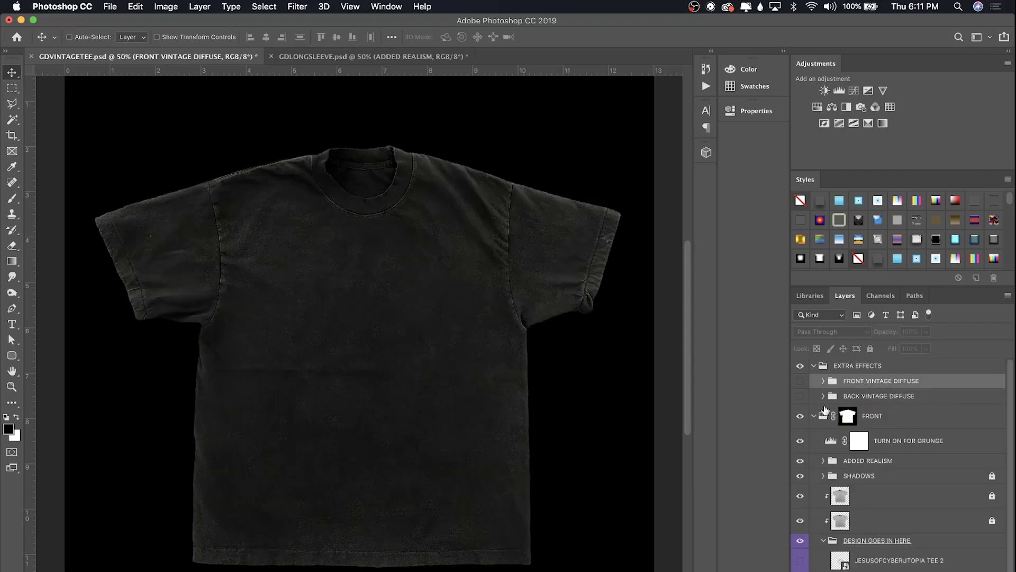
{"action": "left_click", "coordinate": [814, 416]}
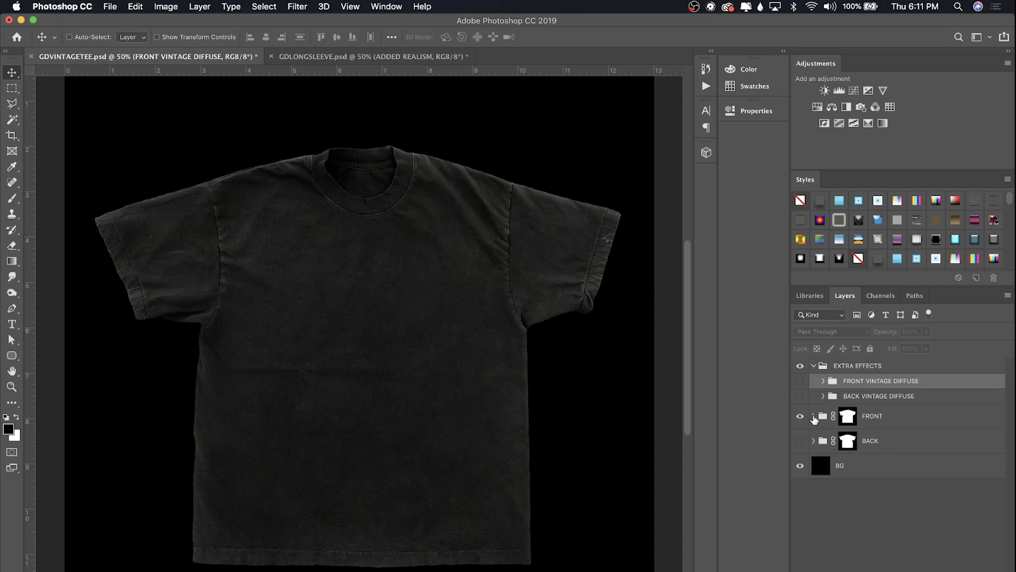
Step: Preview FRONT VINTAGE DIFFUSE at 74% opacity, then switch it off
{"action": "left_click", "coordinate": [800, 381]}
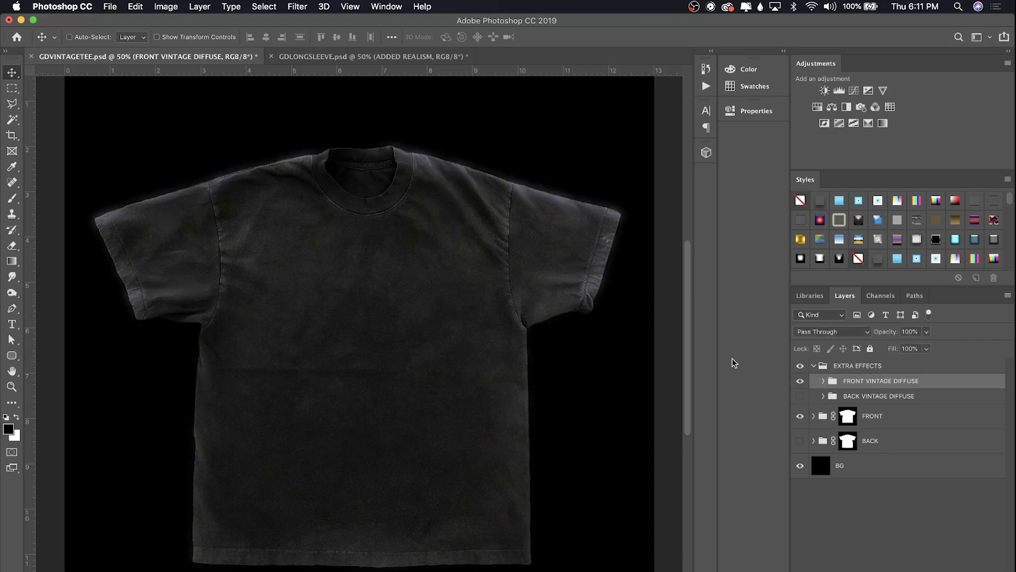
{"action": "left_click", "coordinate": [927, 332]}
{"action": "left_click", "coordinate": [914, 350]}
{"action": "left_click_drag", "start_coordinate": [913, 349], "coordinate": [939, 347]}
{"action": "key", "text": "super+equal"}
{"action": "scroll", "coordinate": [618, 259], "scroll_direction": "up", "scroll_amount": 5}
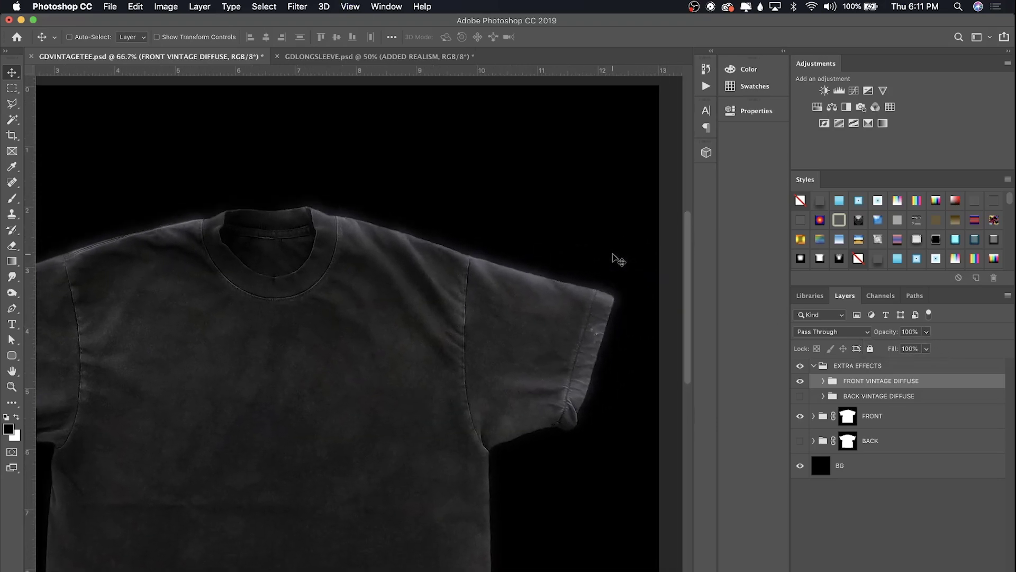
{"action": "scroll", "coordinate": [618, 260], "scroll_direction": "left", "scroll_amount": 5}
{"action": "key", "text": "super+minus"}
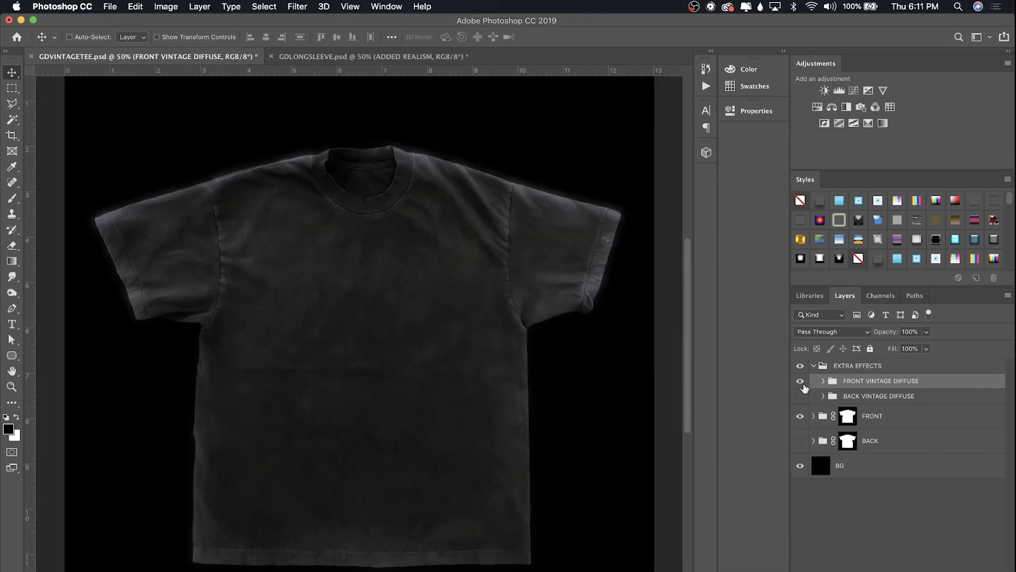
{"action": "left_click", "coordinate": [801, 382]}
Step: Hide FRONT, show BACK, and toggle BACK VINTAGE DIFFUSE on and off
{"action": "left_click", "coordinate": [799, 416]}
{"action": "left_click", "coordinate": [800, 441]}
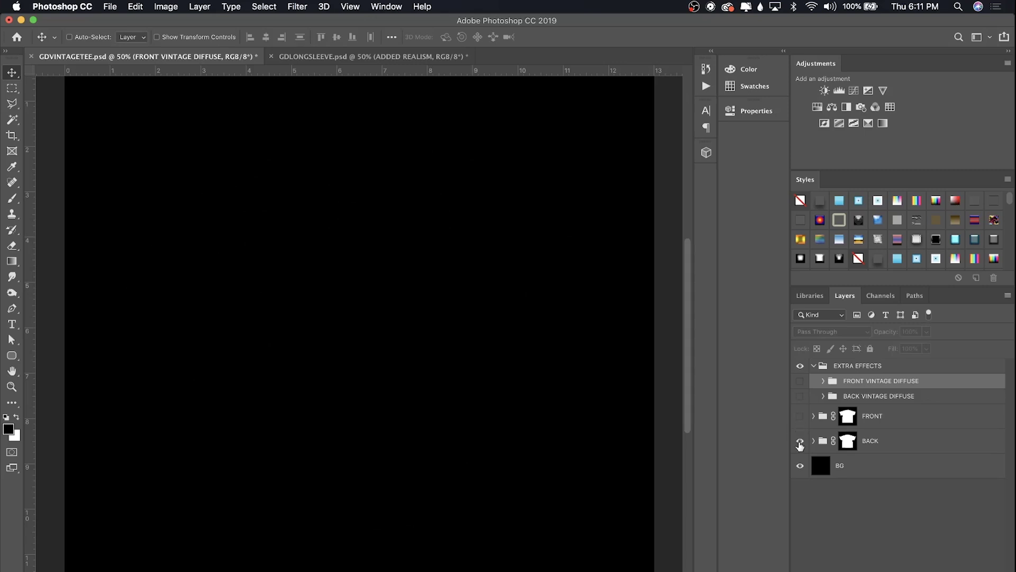
{"action": "left_click", "coordinate": [827, 402]}
{"action": "left_click", "coordinate": [799, 396]}
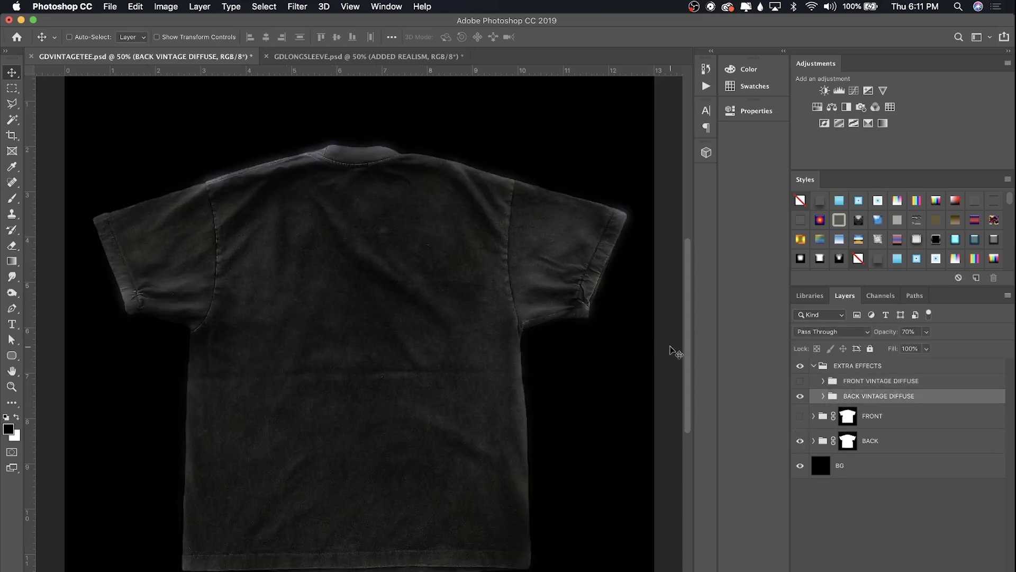
{"action": "left_click", "coordinate": [800, 396]}
{"action": "left_click", "coordinate": [800, 440]}
{"action": "left_click", "coordinate": [800, 440]}
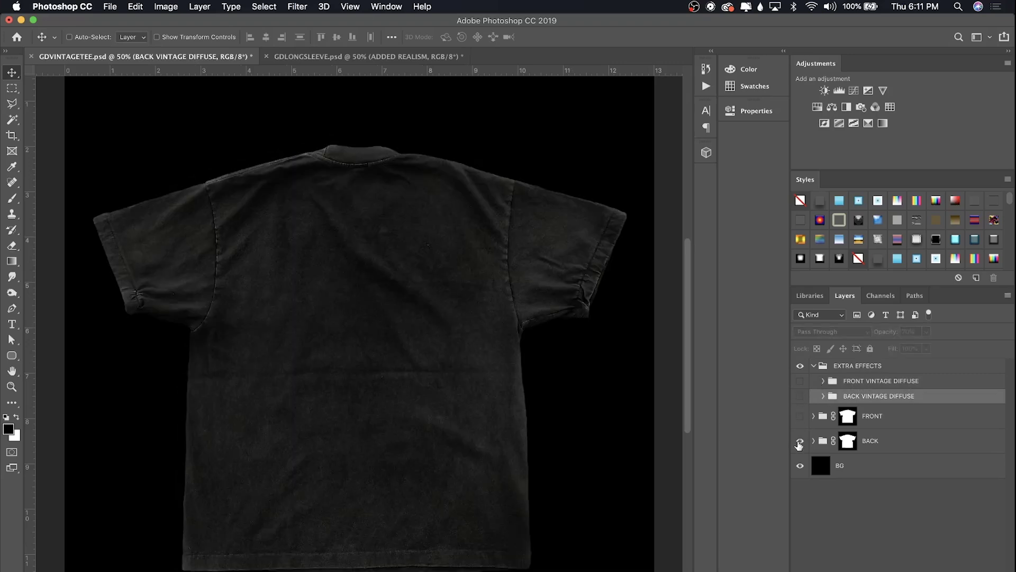